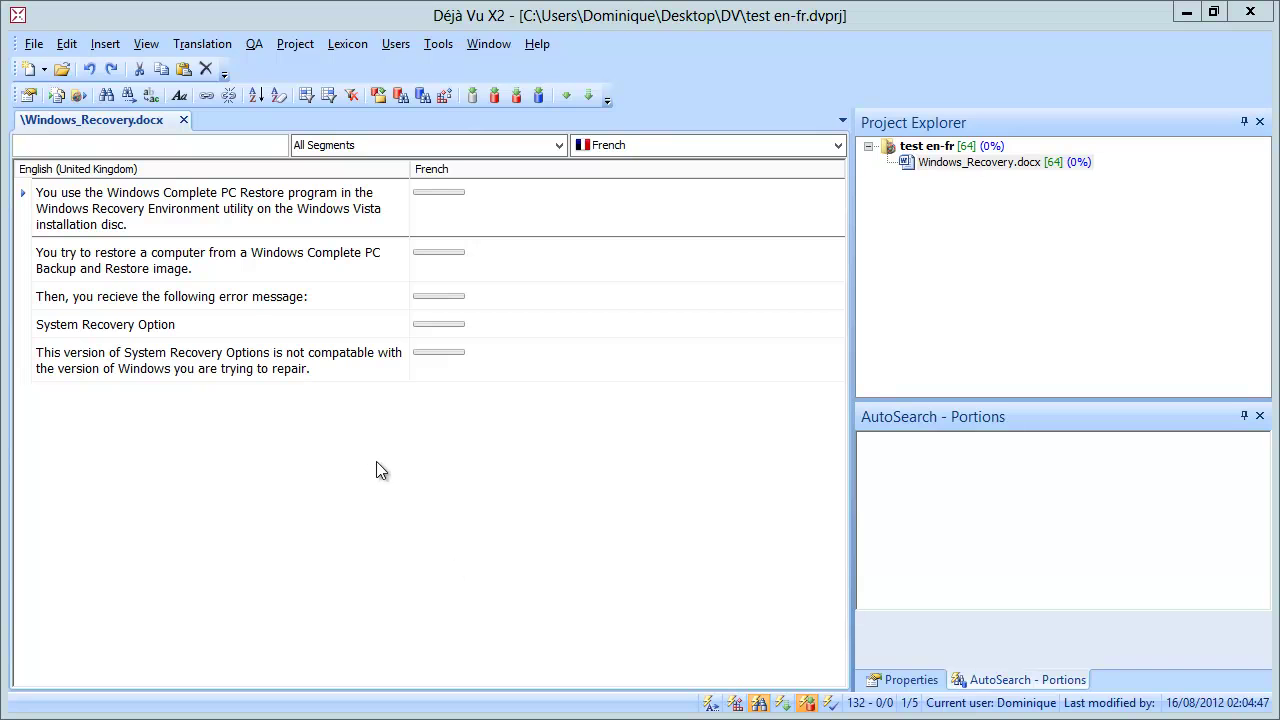
- Correct the misspelled word "recieve" to "receive" in the third English source segment
{"action": "left_click", "coordinate": [218, 300]}
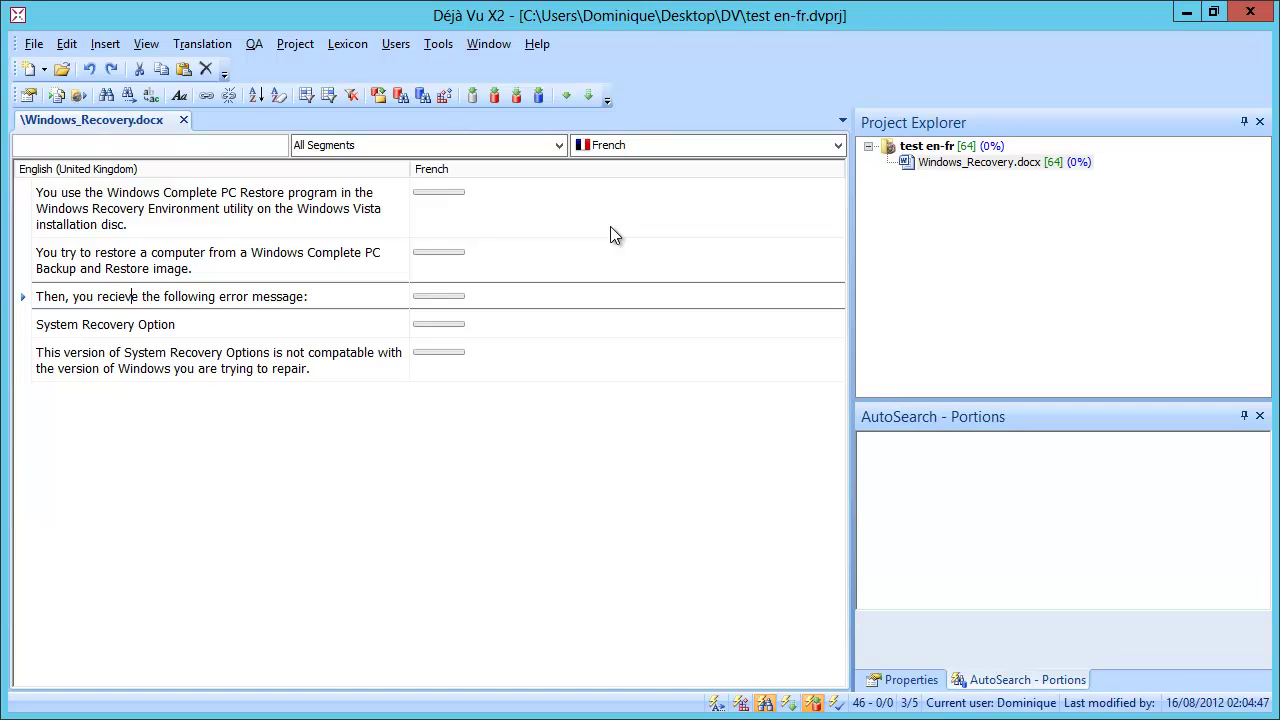
{"action": "key", "text": "BackSpace"}
{"action": "key", "text": "BackSpace"}
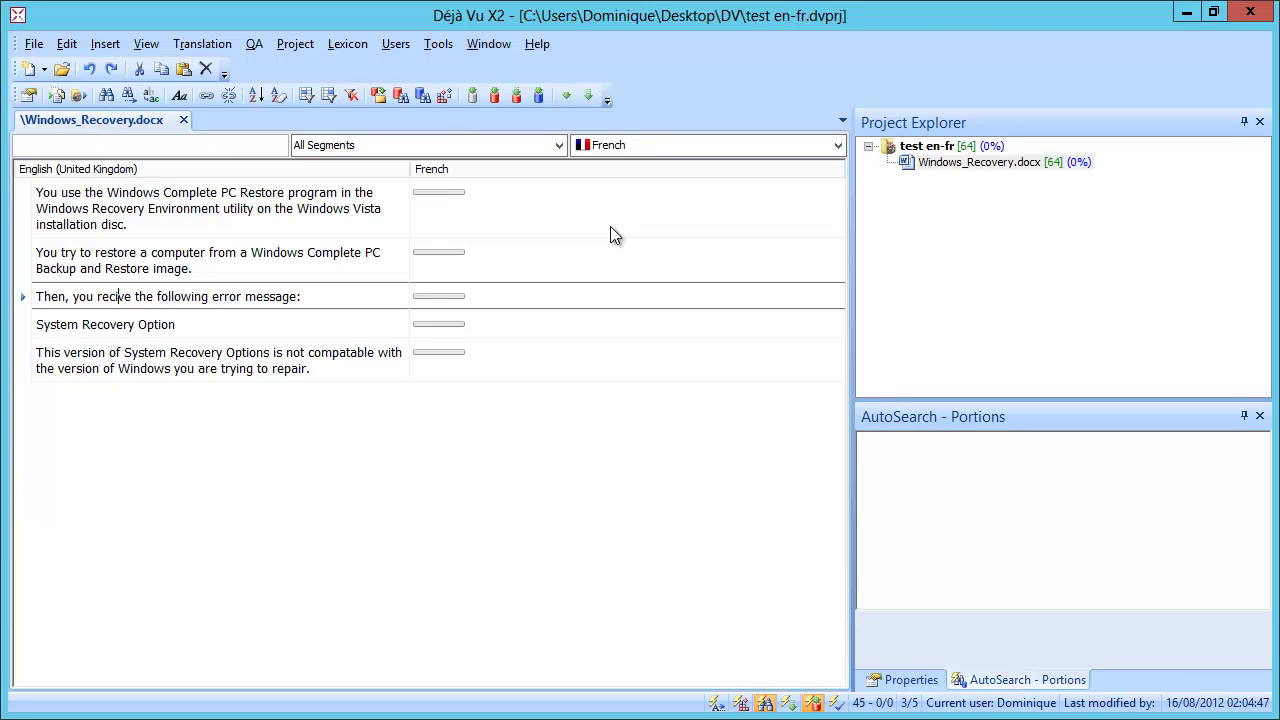
{"action": "type", "text": "ei"}
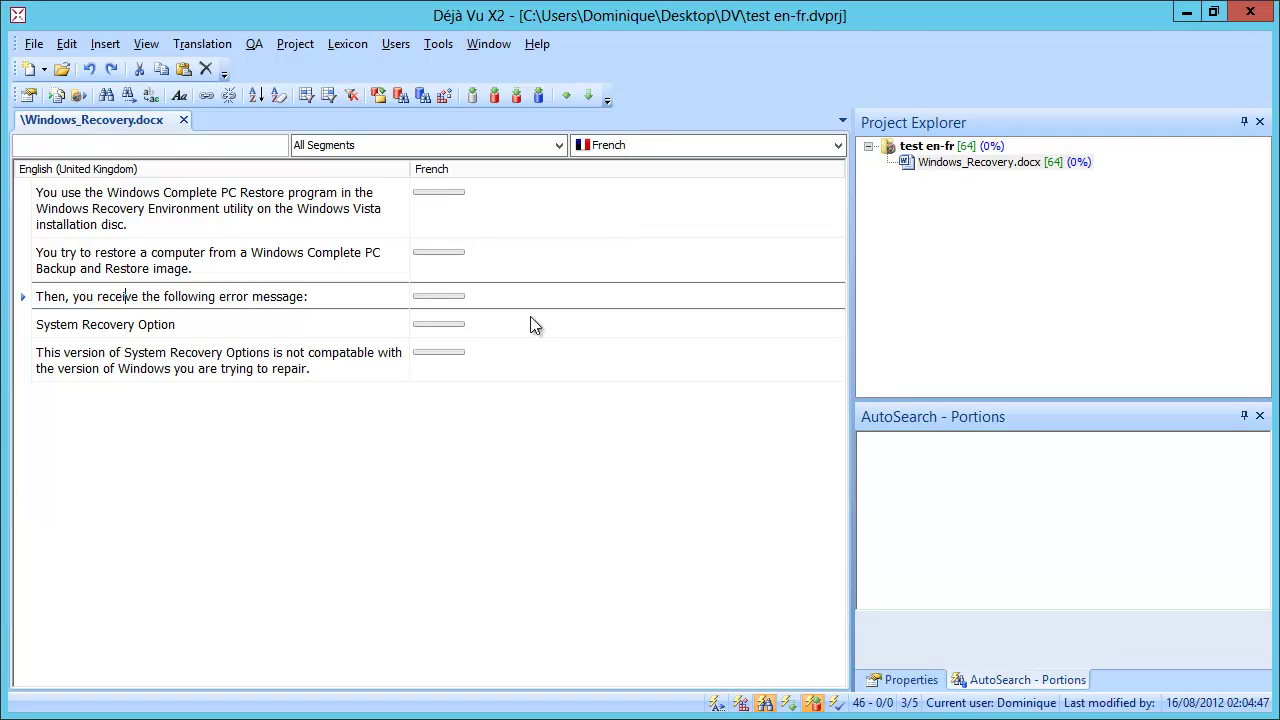
- Correct "compatable" to "compatible" in the last English source segment and leave that segment
{"action": "left_click", "coordinate": [318, 357]}
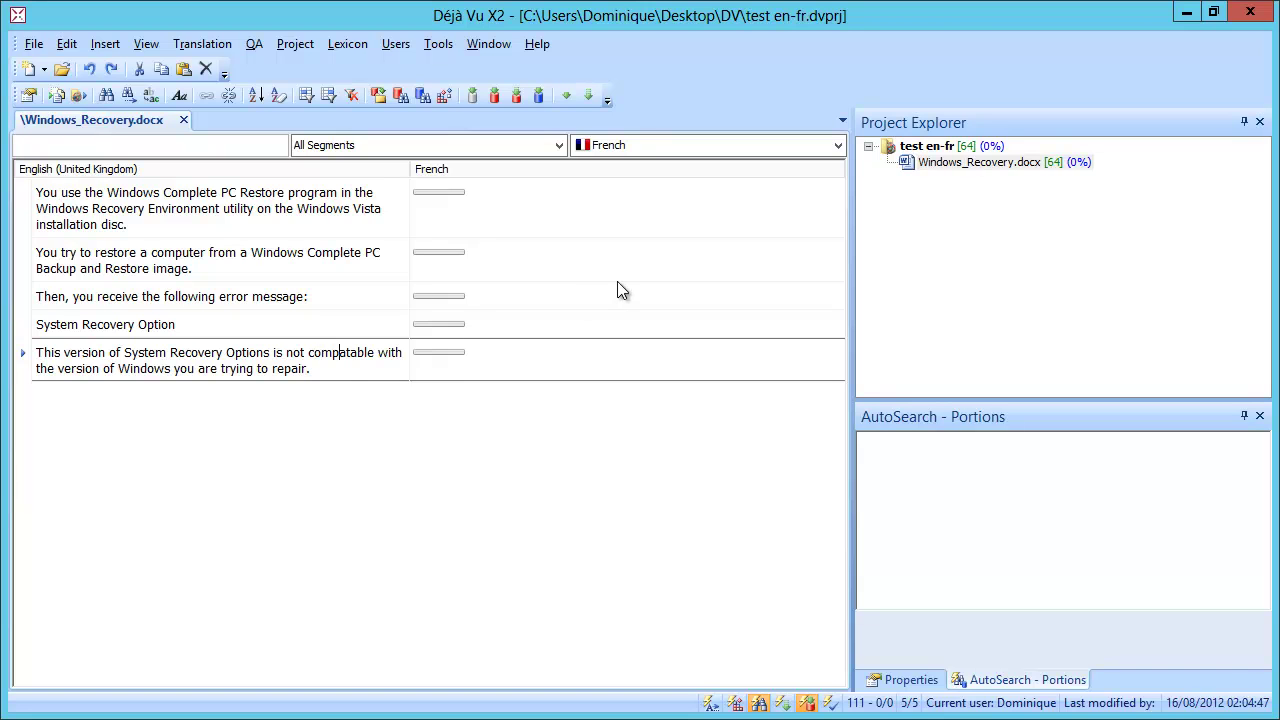
{"action": "key", "text": "BackSpace"}
{"action": "type", "text": "i"}
{"action": "left_click", "coordinate": [369, 268]}
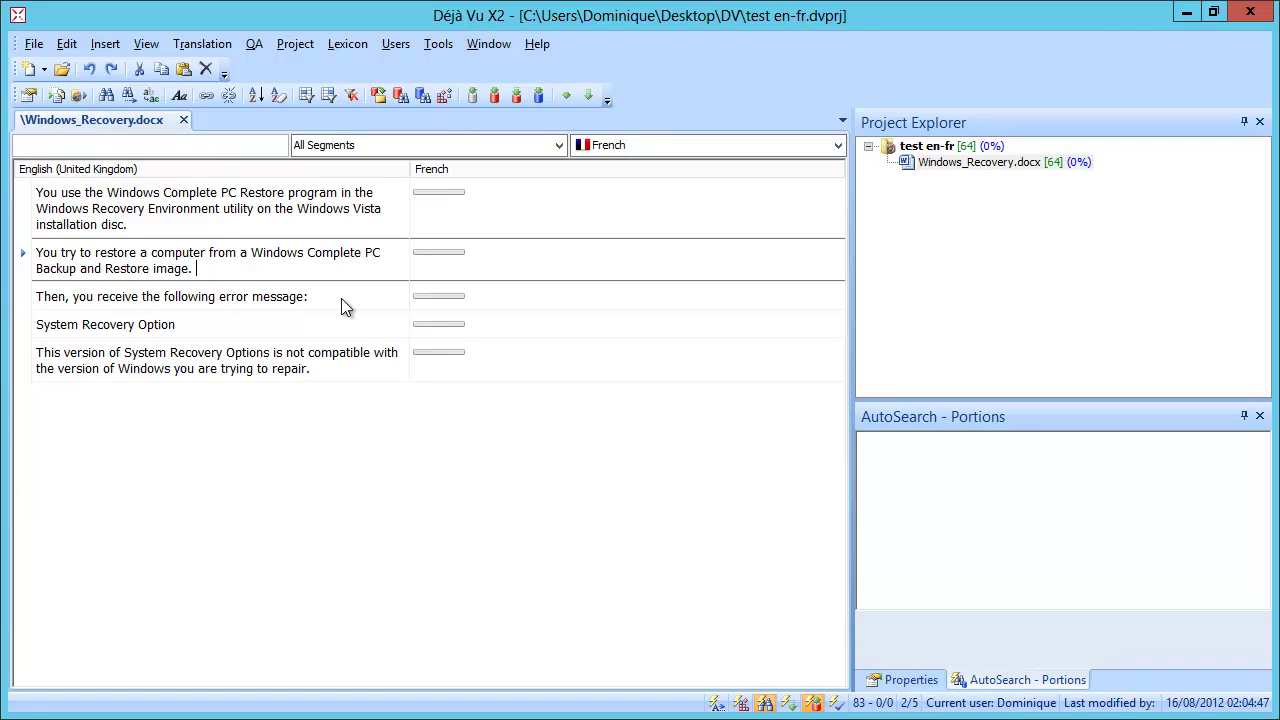
- Delete the entire source text of the third segment and undo the deletion
{"action": "left_click", "coordinate": [341, 298]}
{"action": "left_click_drag", "start_coordinate": [341, 298], "coordinate": [2, 312]}
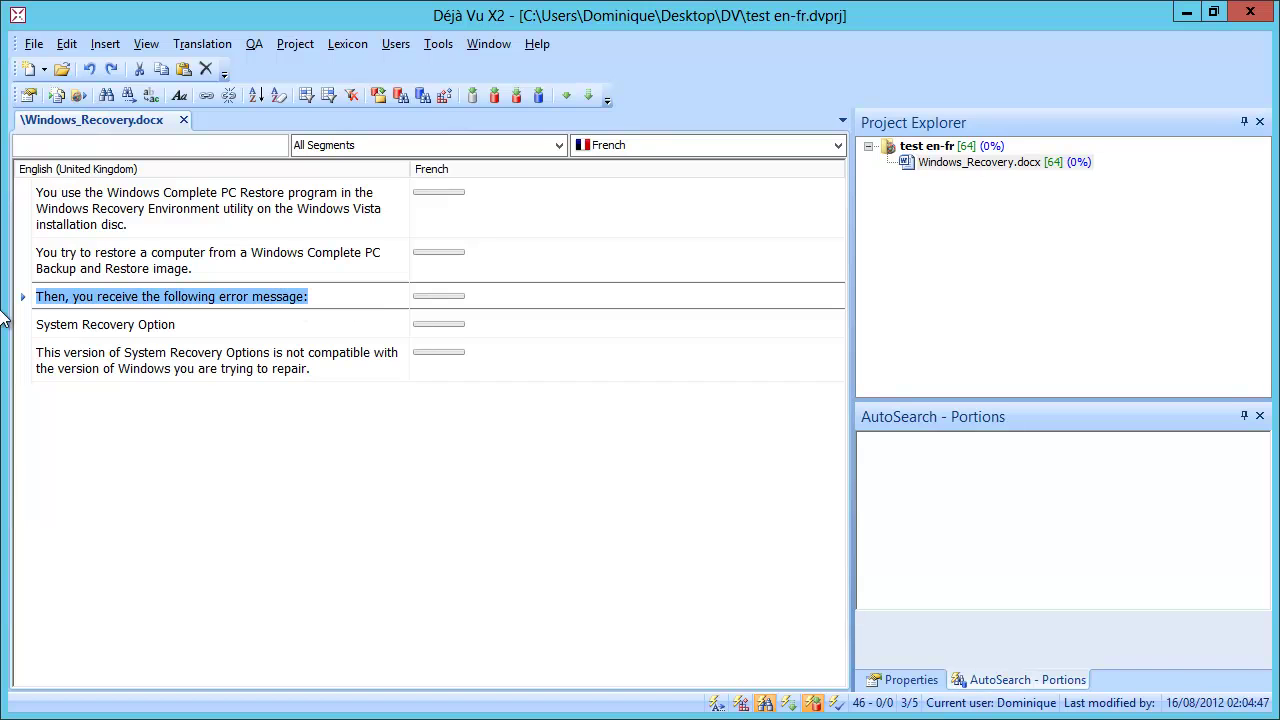
{"action": "key", "text": "Delete"}
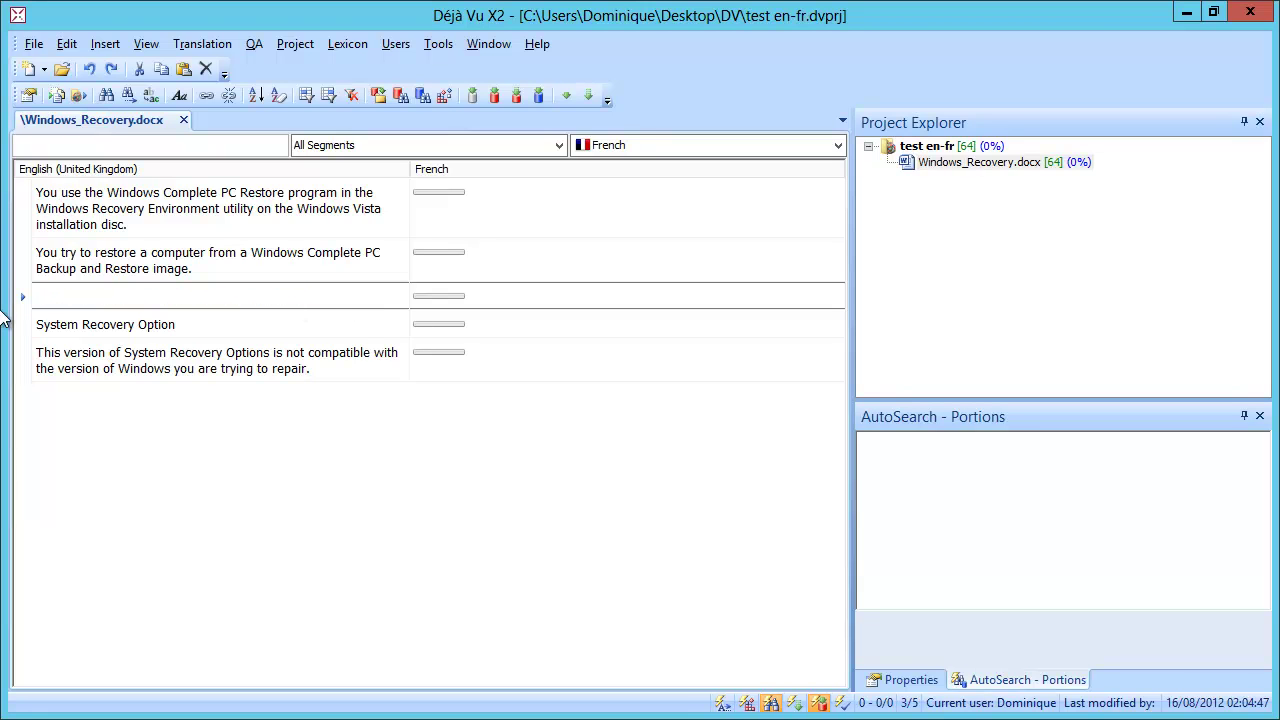
{"action": "key", "text": "ctrl+z"}
- Append the filler text "qief ekjwrtf erkltf erlukf gerluk" to the third source segment and erase it again
{"action": "type", "text": "qief ekjwrtf erkltf erlukf gerluk"}
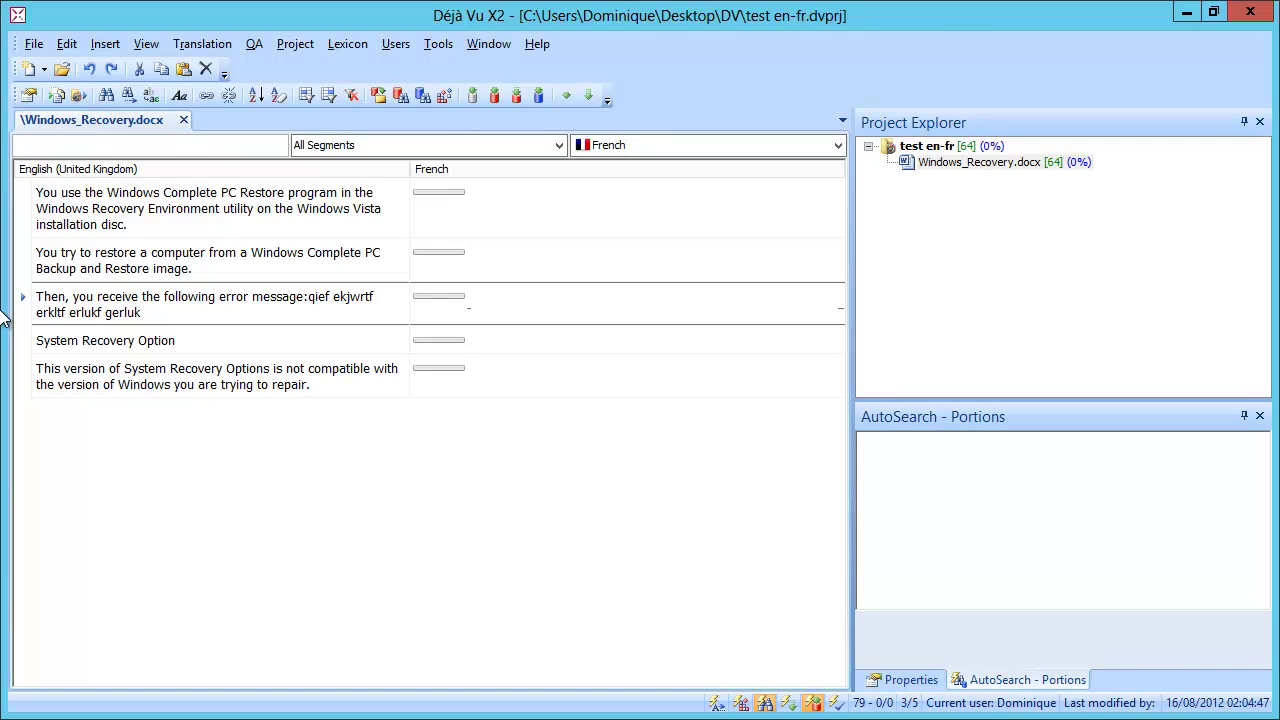
{"action": "key", "text": "BackSpace"}
{"action": "key", "text": "BackSpace"}
{"action": "key", "text": "BackSpace"}
{"action": "key", "text": "BackSpace"}
{"action": "key", "text": "BackSpace"}
{"action": "key", "text": "BackSpace"}
{"action": "key", "text": "BackSpace"}
{"action": "key", "text": "BackSpace"}
{"action": "key", "text": "BackSpace"}
{"action": "key", "text": "BackSpace"}
{"action": "key", "text": "BackSpace"}
{"action": "key", "text": "BackSpace"}
{"action": "key", "text": "BackSpace"}
{"action": "key", "text": "BackSpace"}
{"action": "key", "text": "BackSpace"}
{"action": "key", "text": "BackSpace"}
{"action": "key", "text": "BackSpace"}
{"action": "key", "text": "BackSpace"}
{"action": "key", "text": "BackSpace"}
{"action": "key", "text": "BackSpace"}
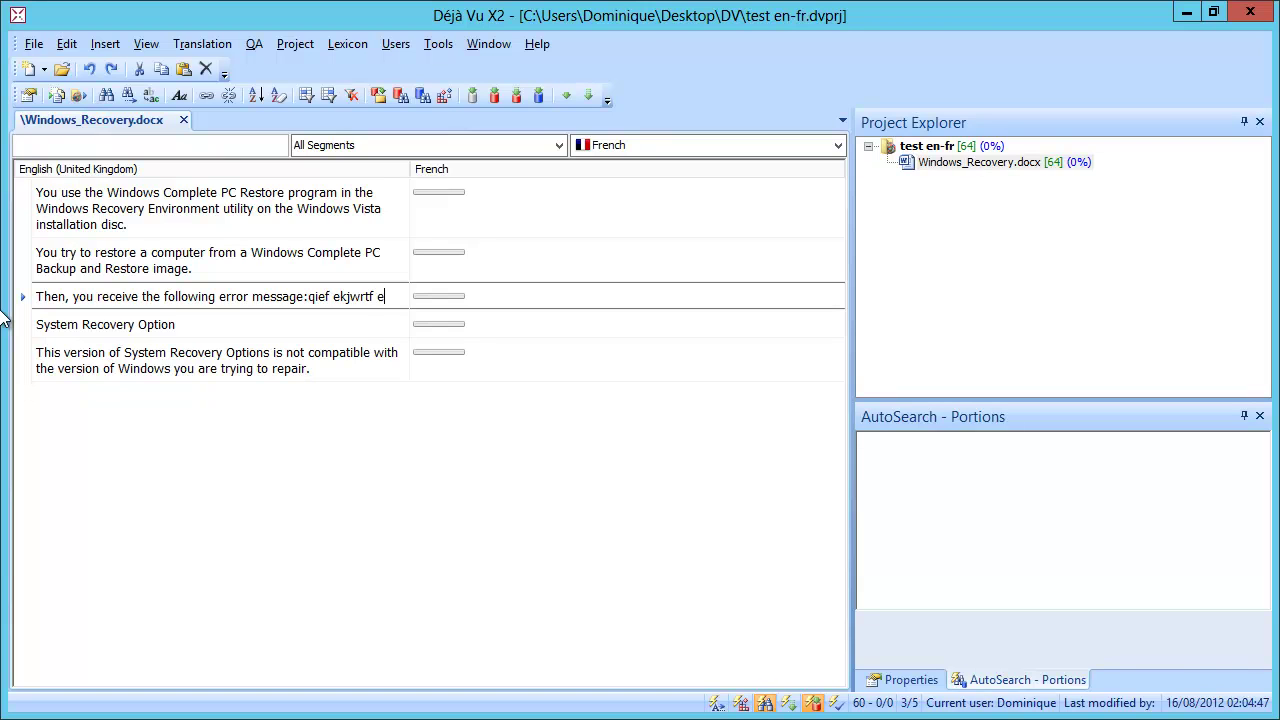
{"action": "key", "text": "BackSpace"}
{"action": "key", "text": "BackSpace"}
{"action": "key", "text": "BackSpace"}
{"action": "key", "text": "BackSpace"}
{"action": "key", "text": "BackSpace"}
{"action": "key", "text": "BackSpace"}
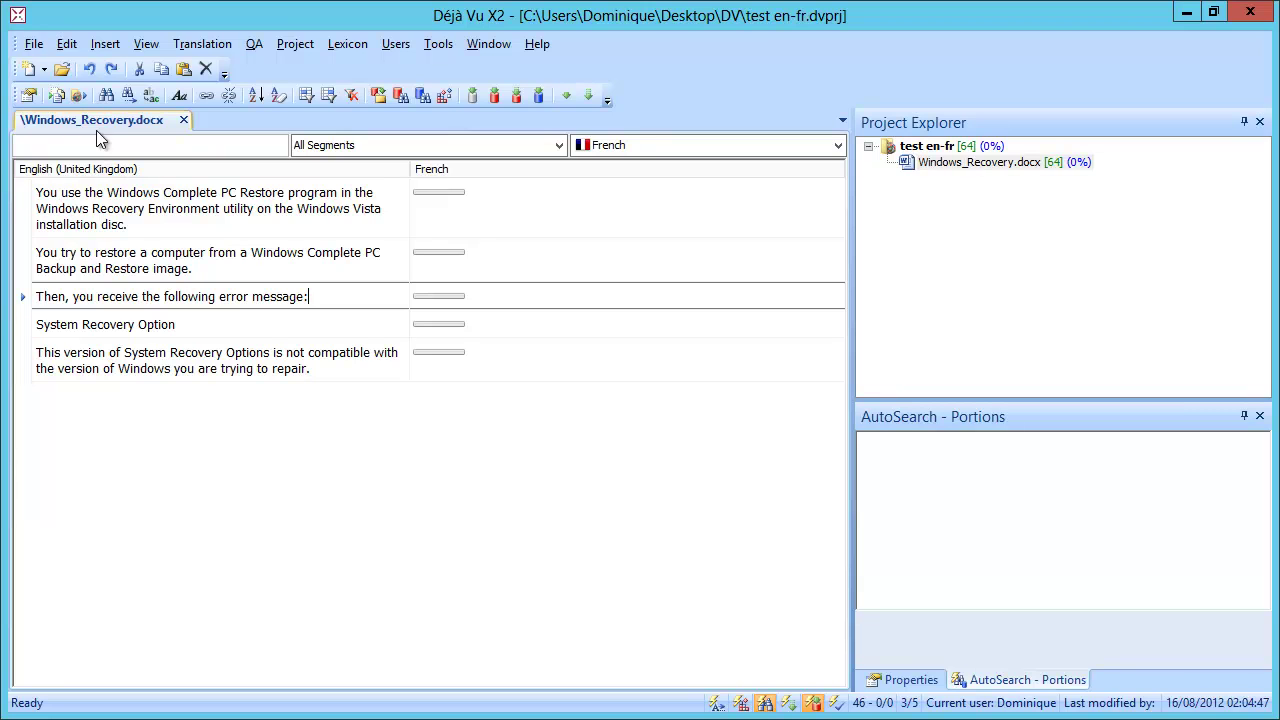
- Review the search and scope options for replacing source text, and close the Replace dialog without replacing anything
{"action": "left_click", "coordinate": [66, 44]}
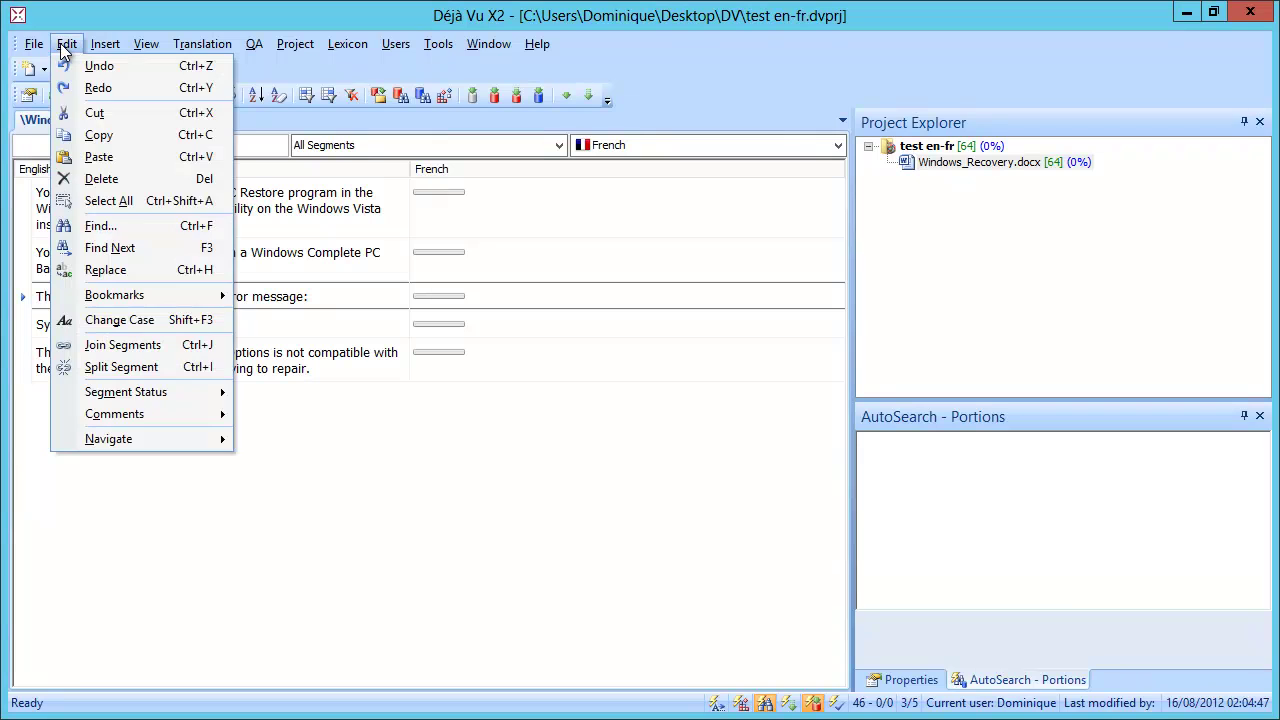
{"action": "left_click", "coordinate": [98, 270]}
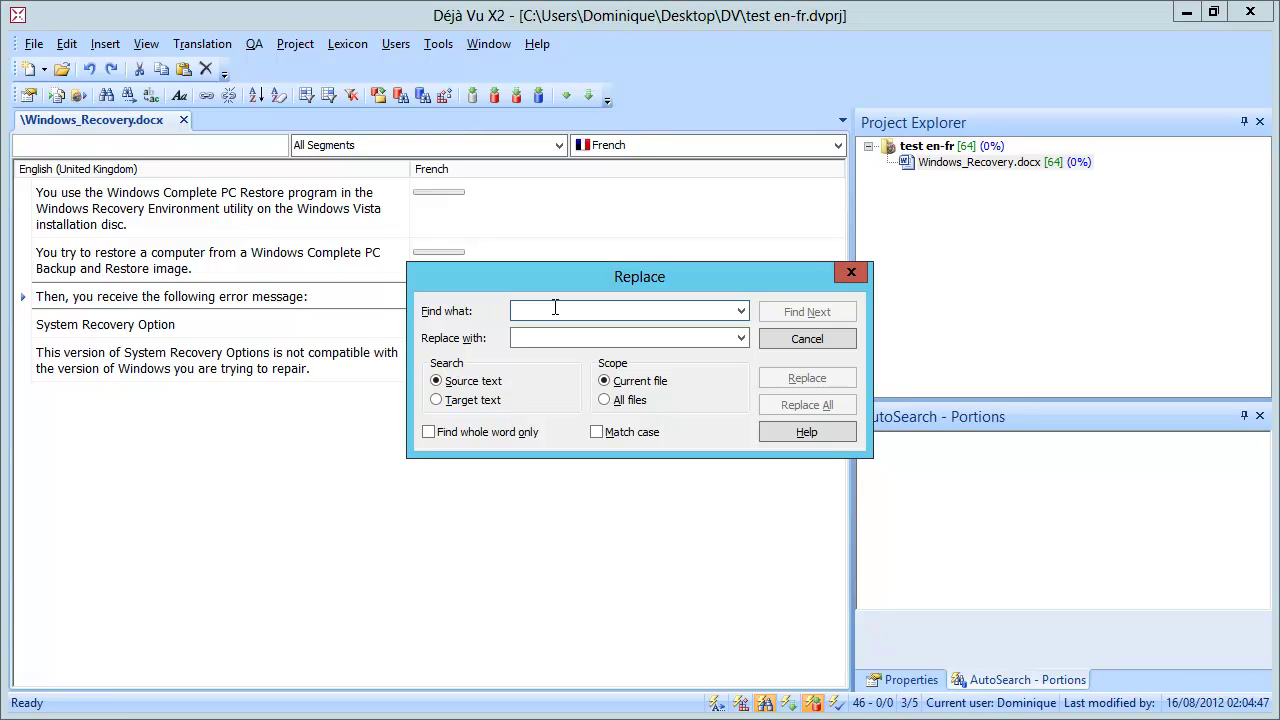
{"action": "left_click", "coordinate": [532, 340]}
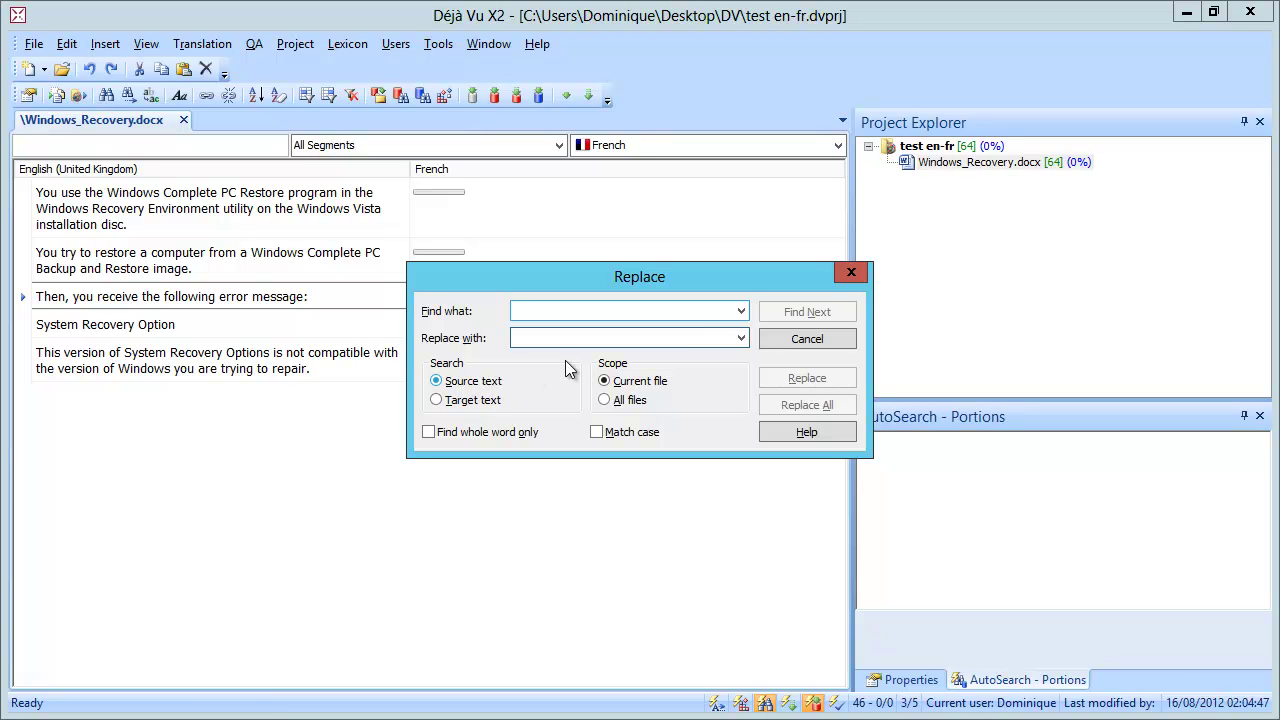
{"action": "left_click", "coordinate": [852, 273]}
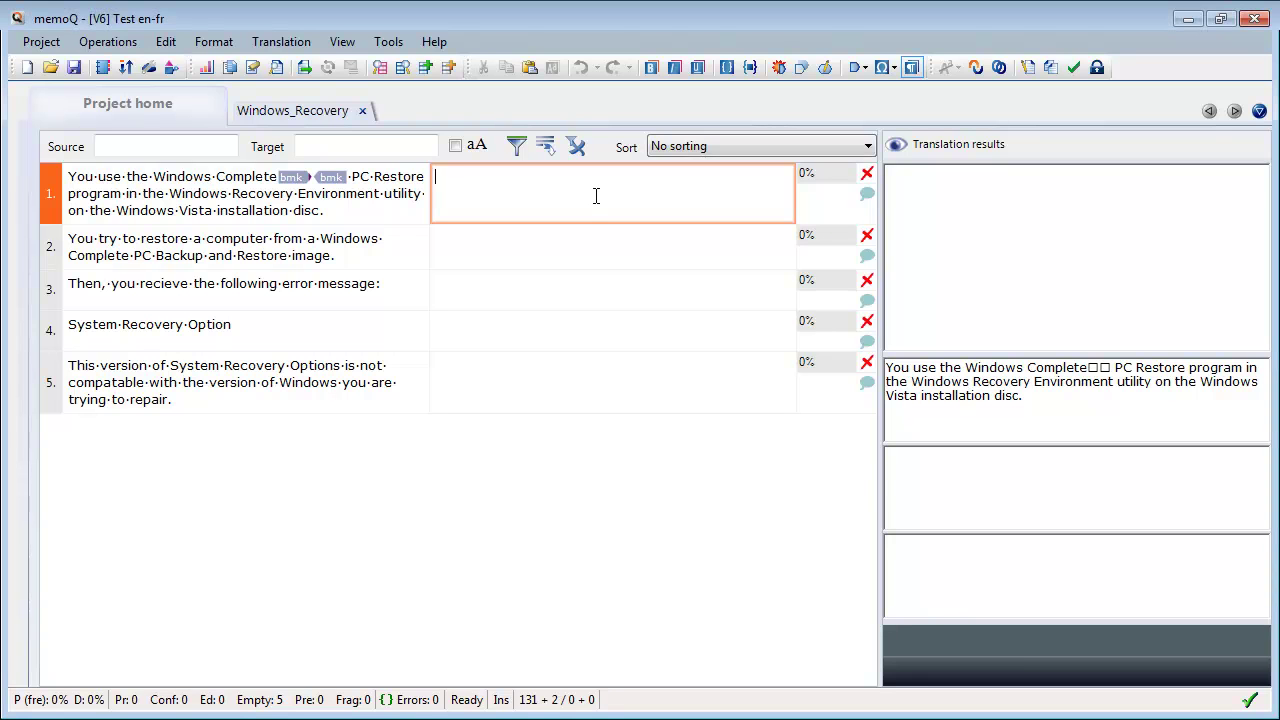
- In memoQ, make the source of segment 3 editable and correct "recieve" to "receive"
{"action": "left_click", "coordinate": [174, 285]}
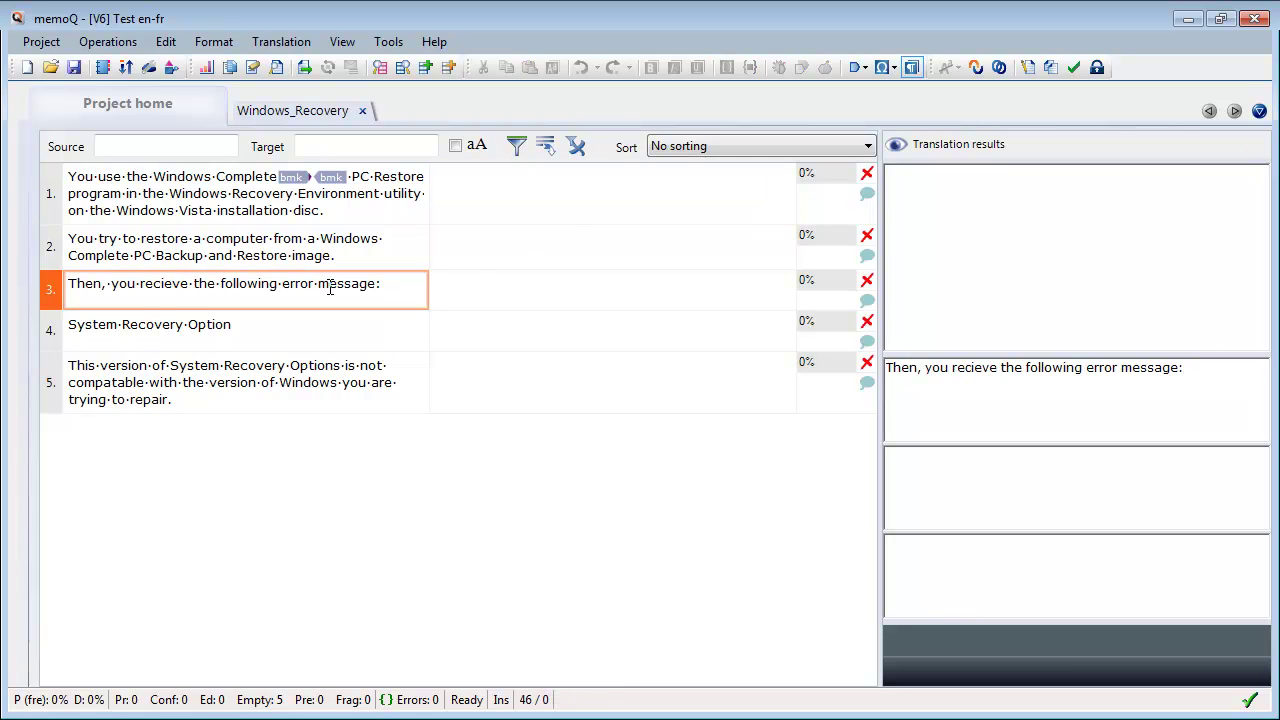
{"action": "left_click", "coordinate": [168, 44]}
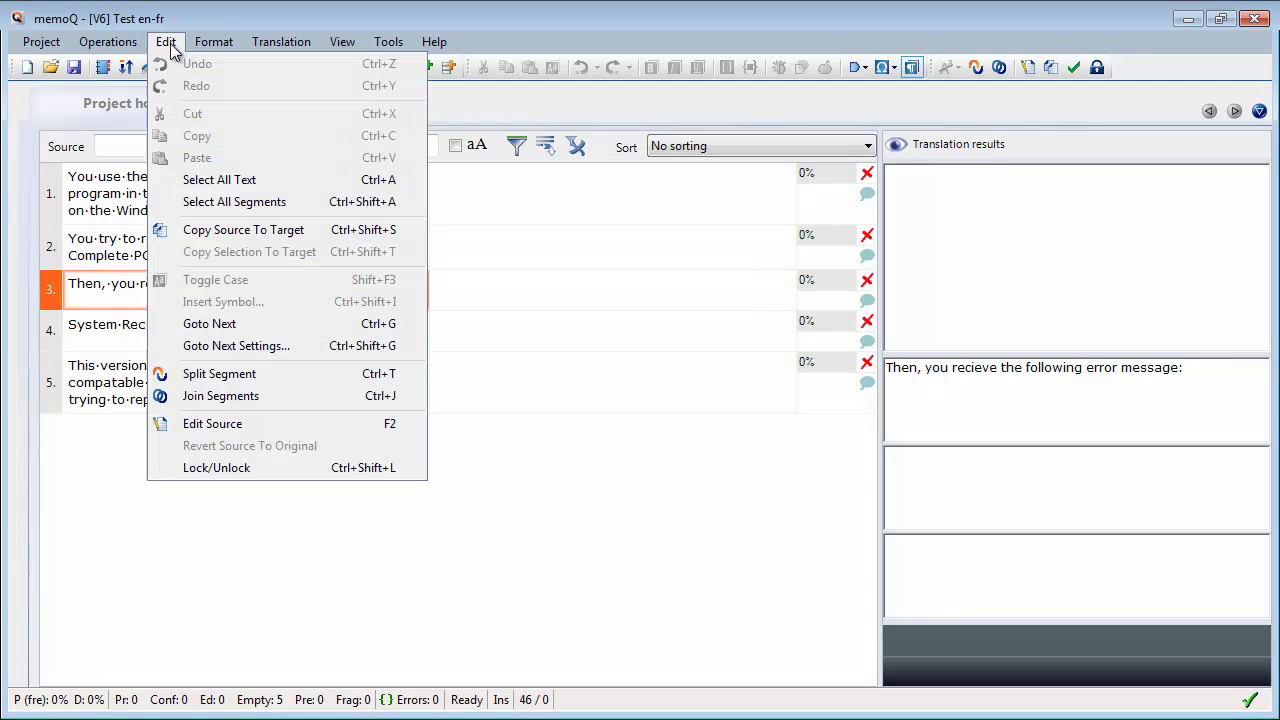
{"action": "left_click", "coordinate": [300, 426]}
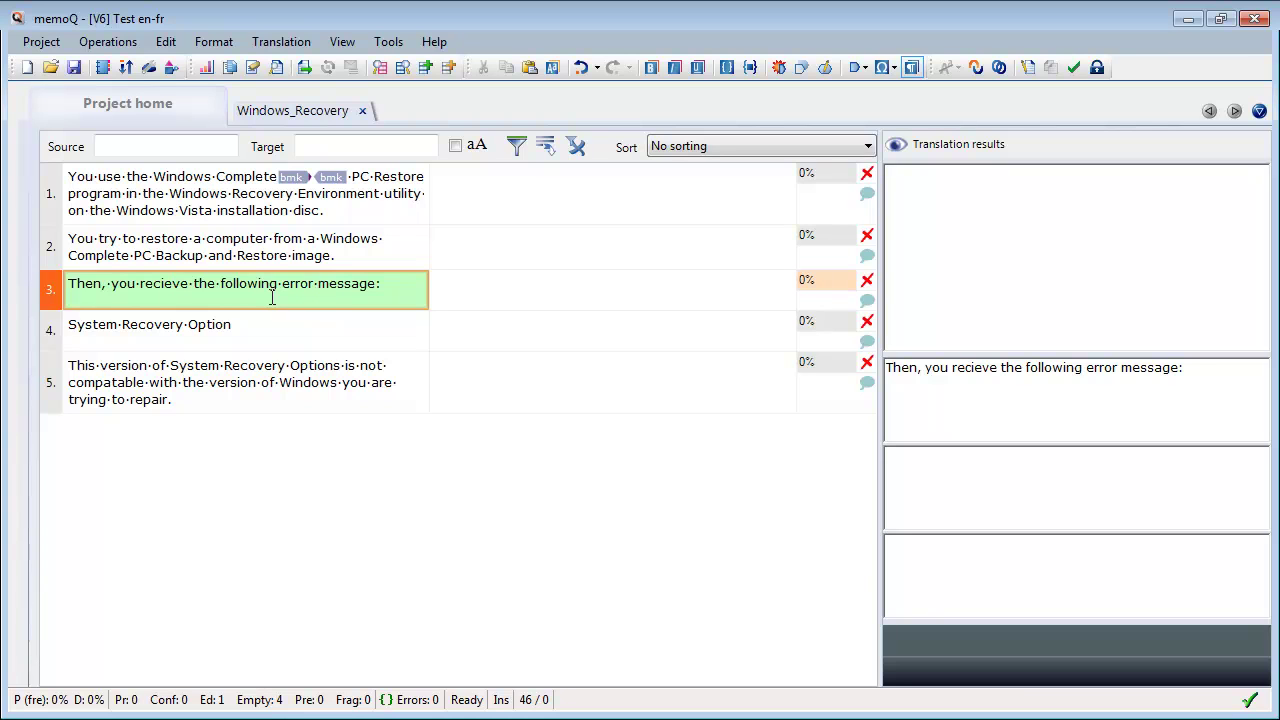
{"action": "key", "text": "BackSpace"}
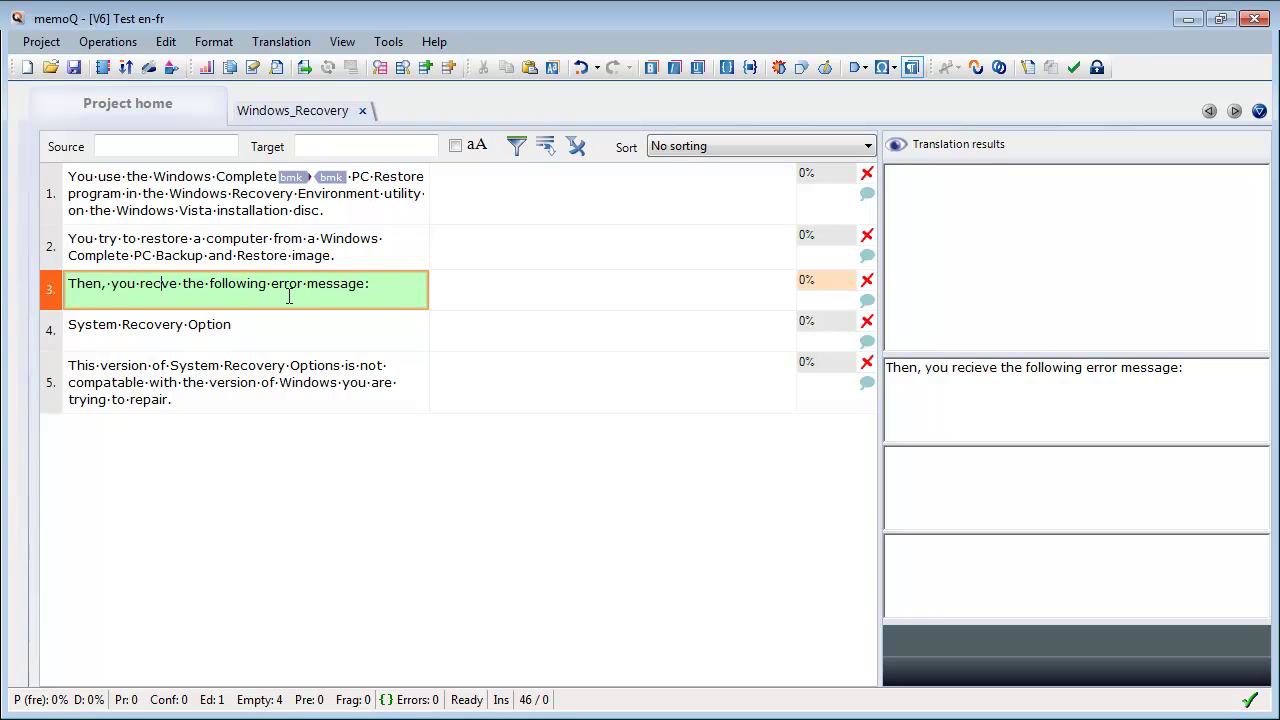
{"action": "type", "text": "ei"}
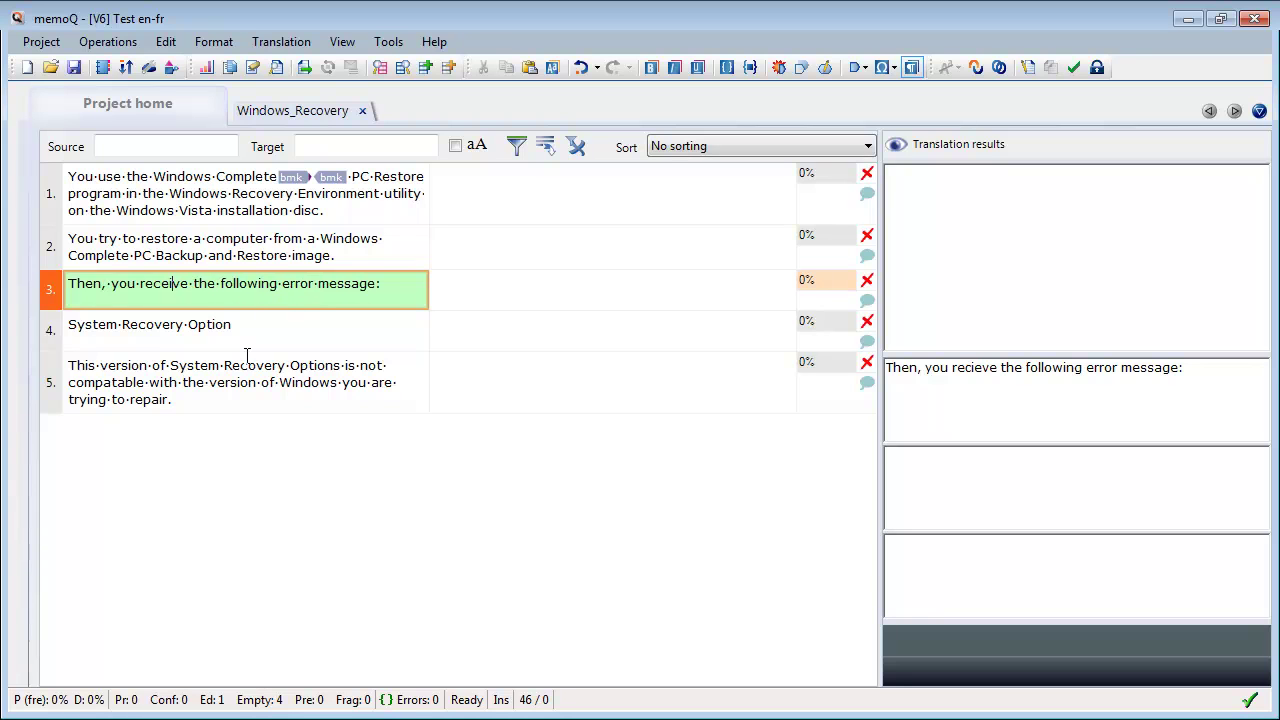
- Make the source of segment 5 editable and correct "compatable" to "compatible"
{"action": "left_click", "coordinate": [277, 382]}
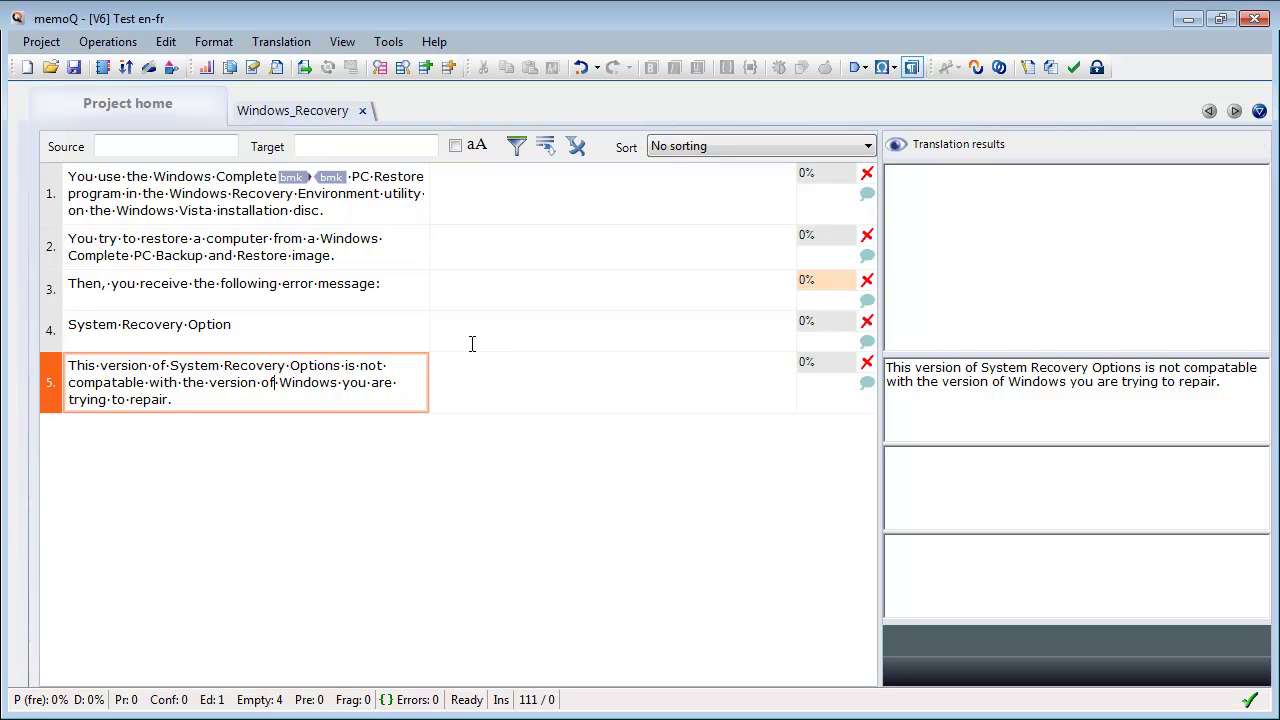
{"action": "key", "text": "F2"}
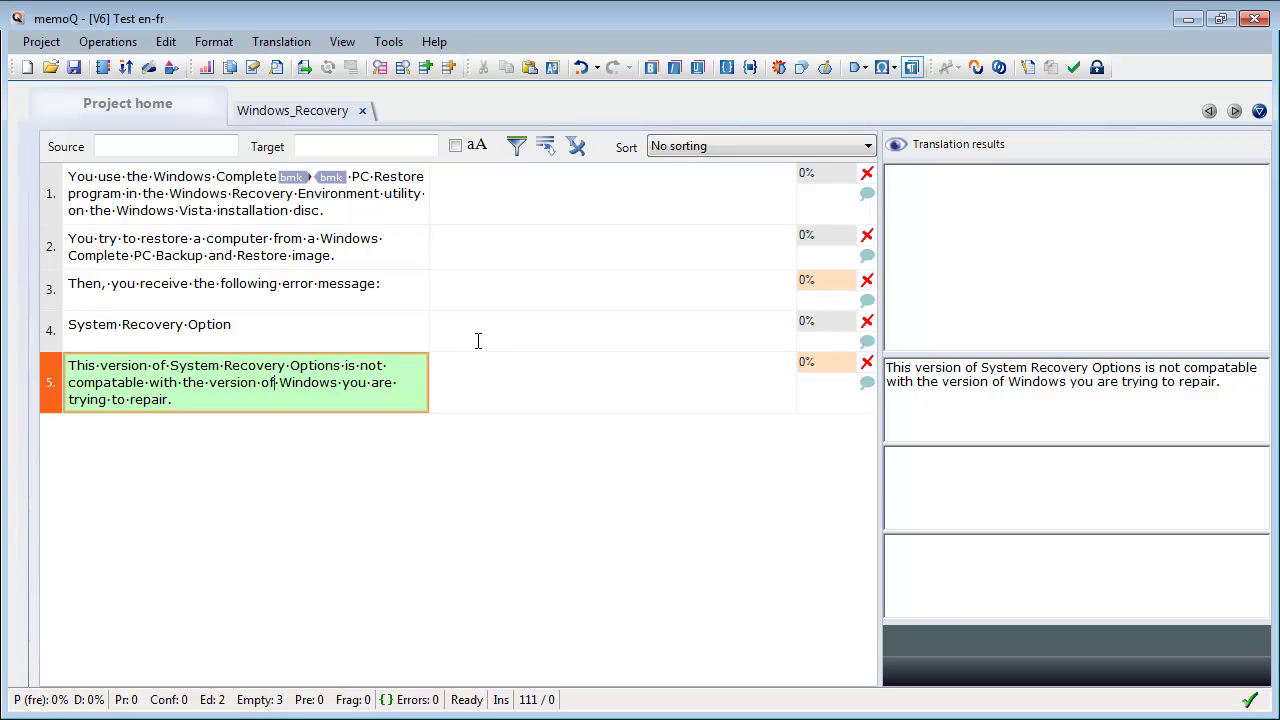
{"action": "left_click", "coordinate": [119, 384]}
{"action": "key", "text": "BackSpace"}
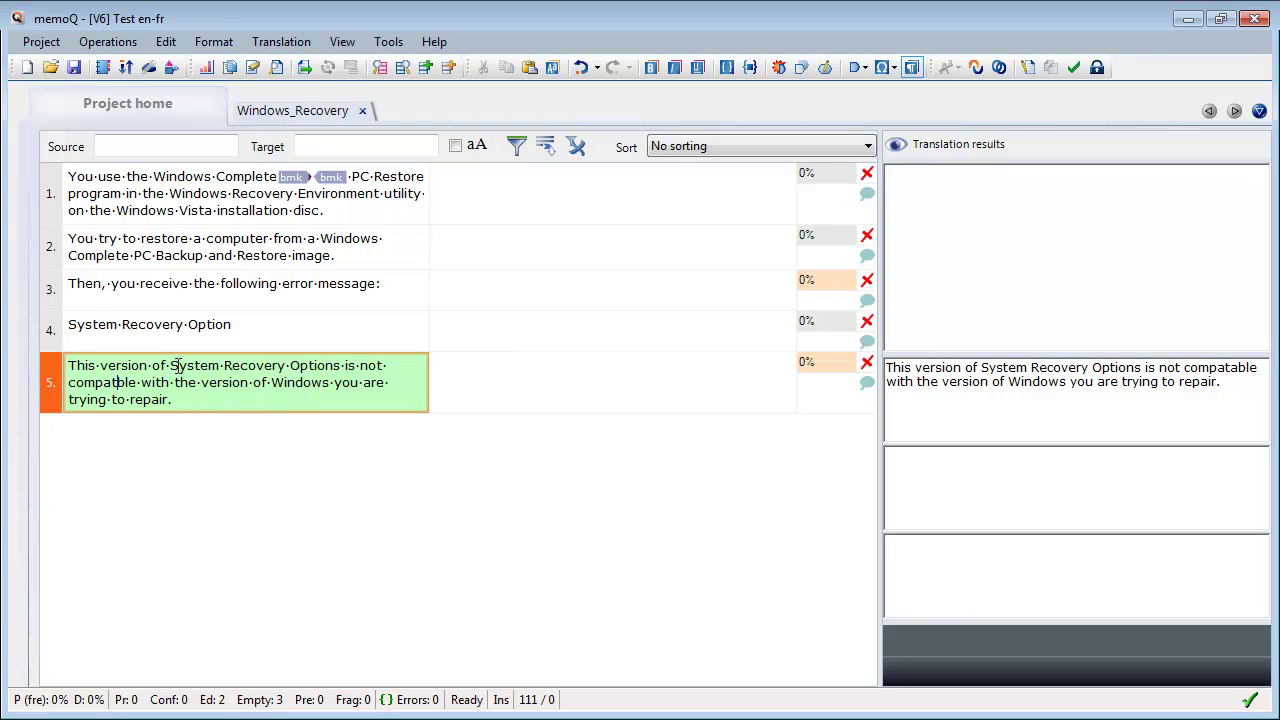
{"action": "type", "text": "i"}
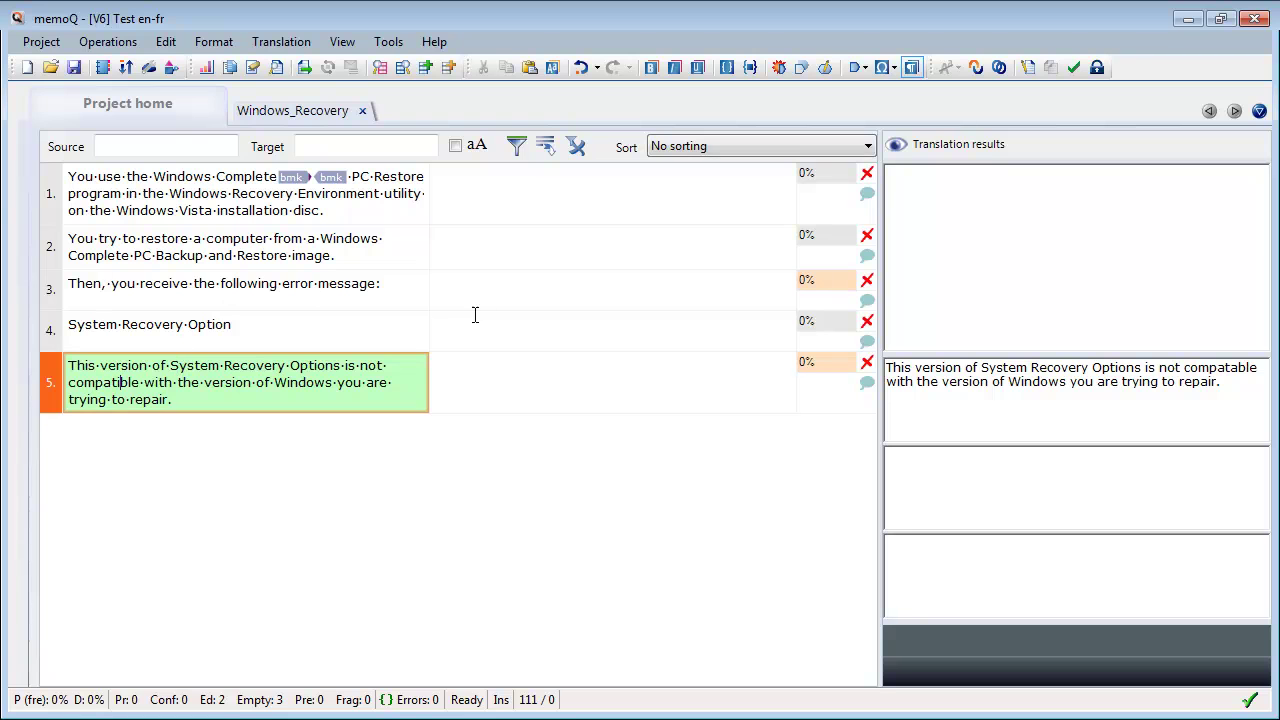
- Make the source of segment 1 editable, remove its two bmk tags, and leave the segment
{"action": "left_click", "coordinate": [398, 197]}
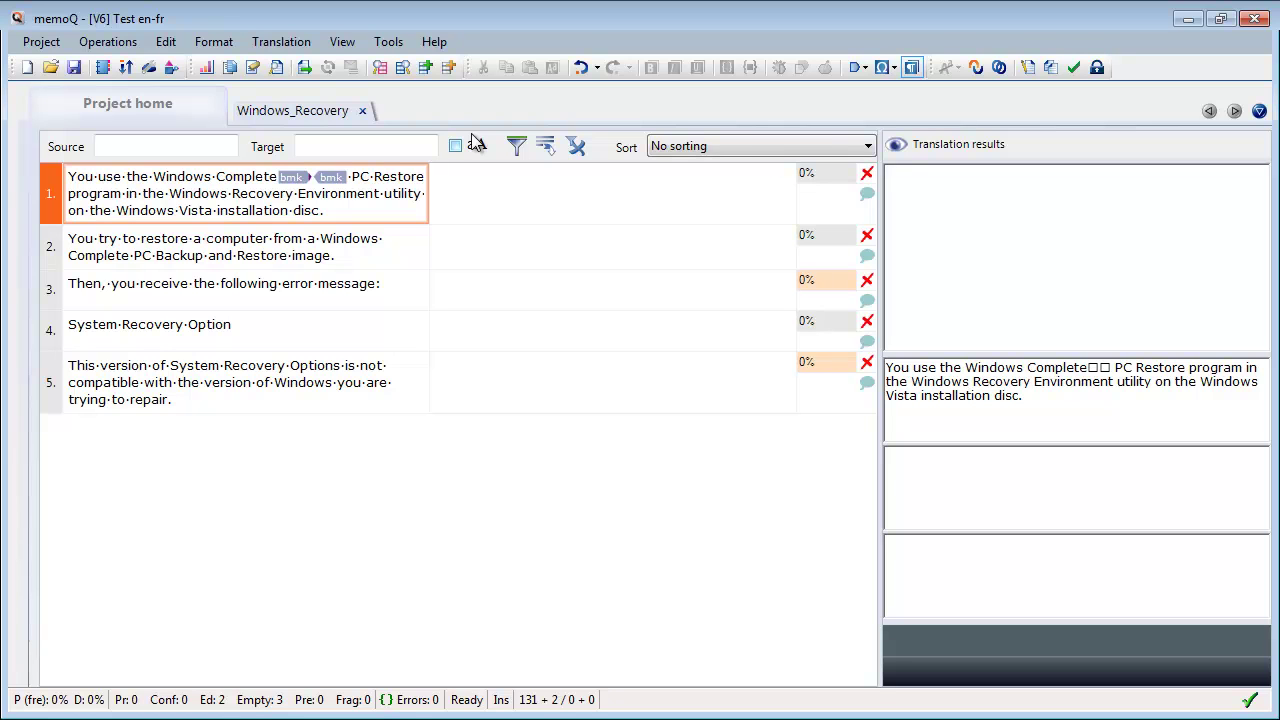
{"action": "key", "text": "ctrl+Insert"}
{"action": "key", "text": "BackSpace"}
{"action": "key", "text": "BackSpace"}
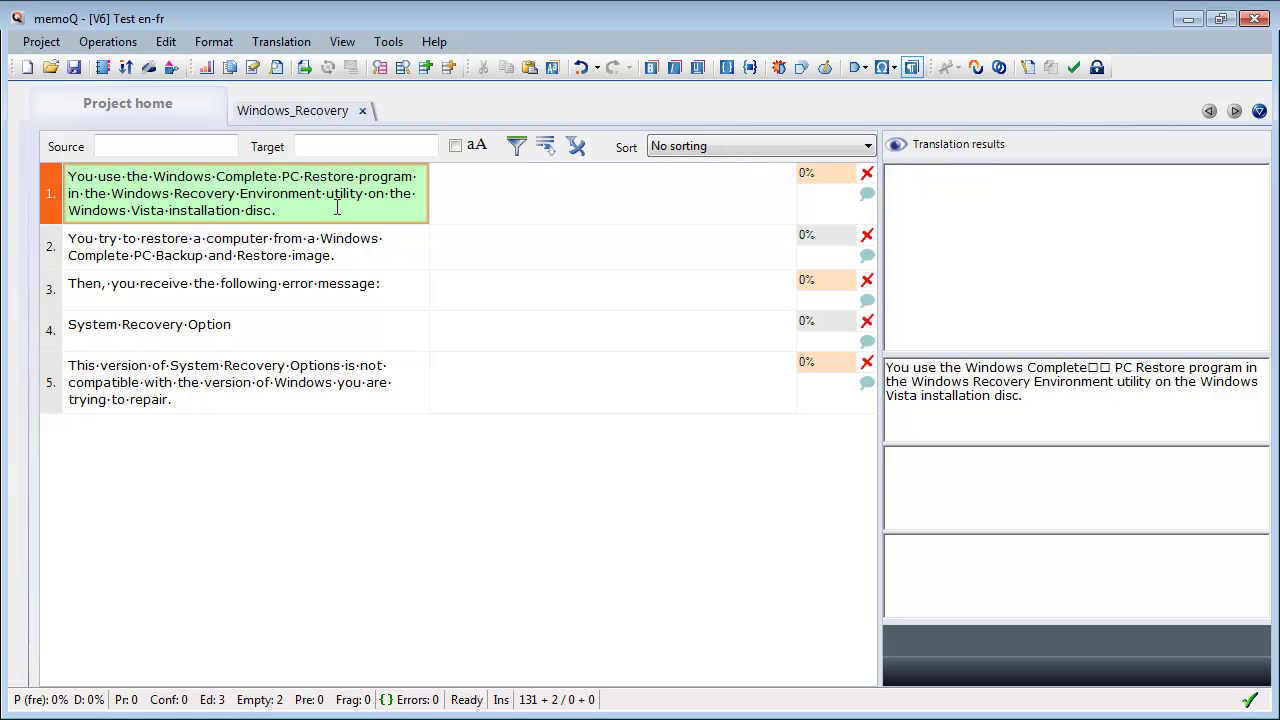
{"action": "left_click", "coordinate": [313, 253]}
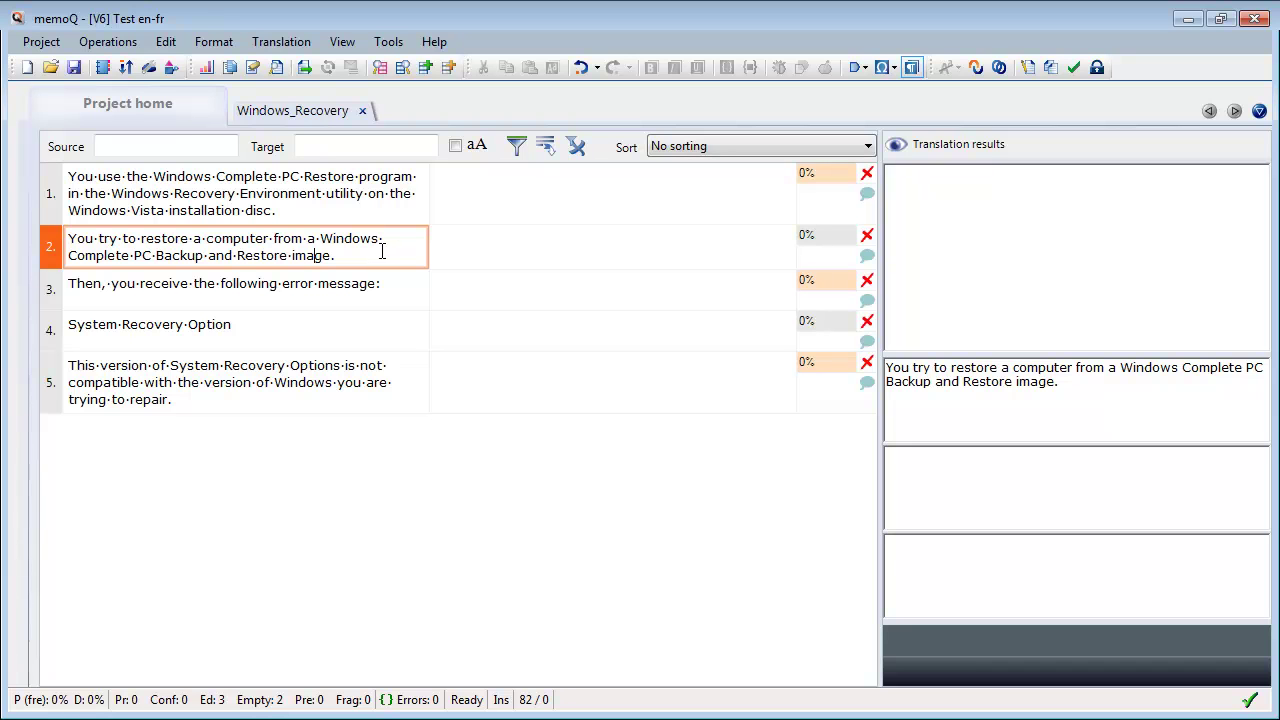
- Review the source replacement options in the Find and replace dialog and close it without replacing anything
{"action": "left_click", "coordinate": [165, 42]}
{"action": "mouse_move", "coordinate": [115, 48]}
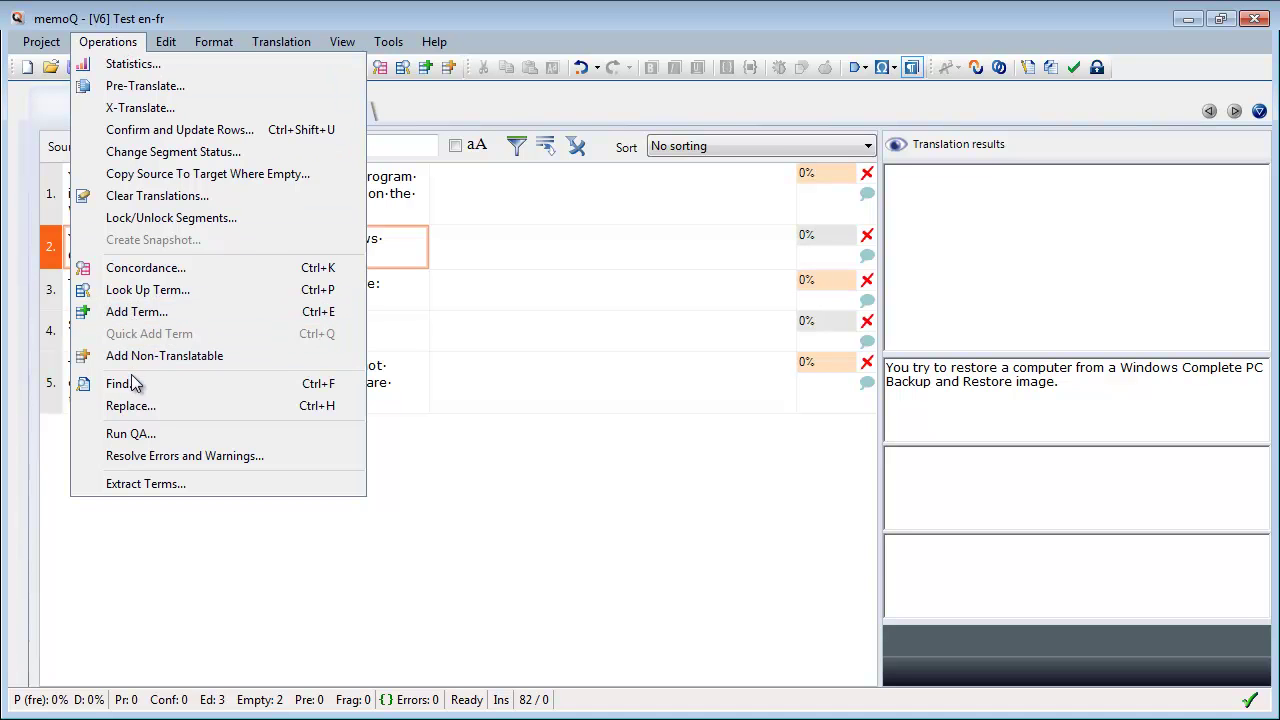
{"action": "left_click", "coordinate": [145, 408]}
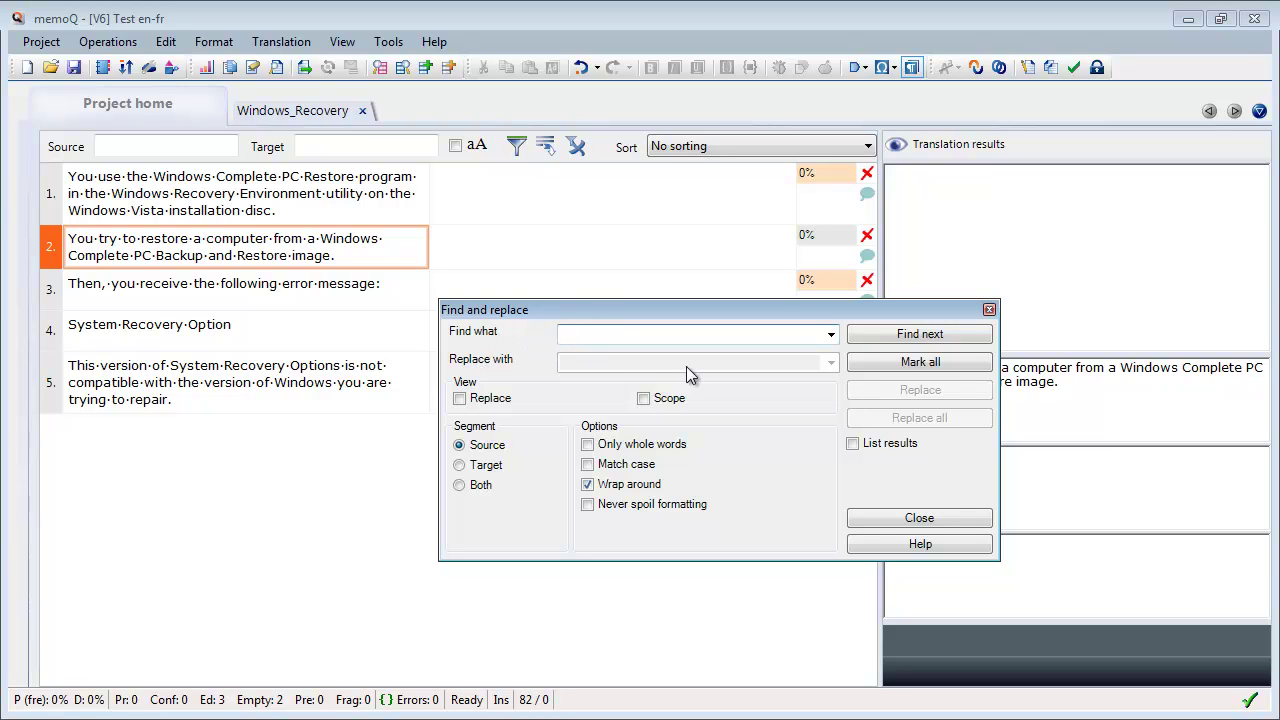
{"action": "left_click", "coordinate": [989, 310]}
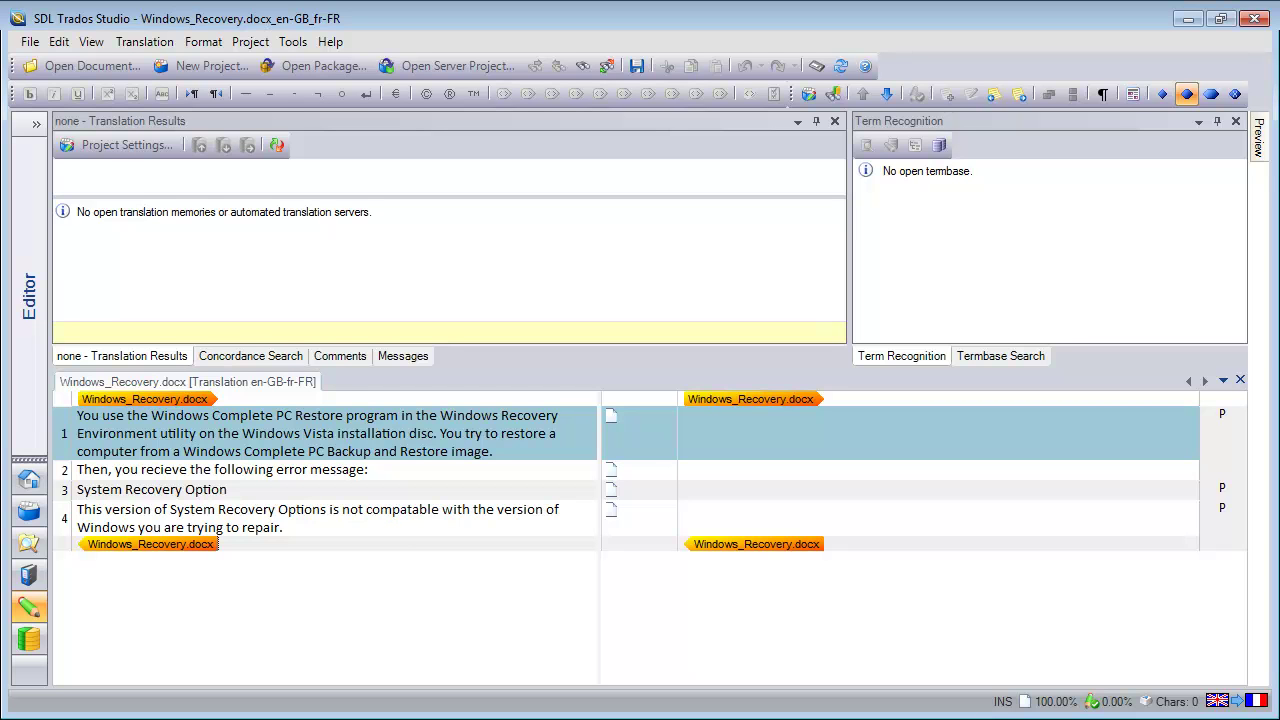
- In SDL Trados Studio, check whether source editing is available for segment 2
{"action": "right_click", "coordinate": [288, 475]}
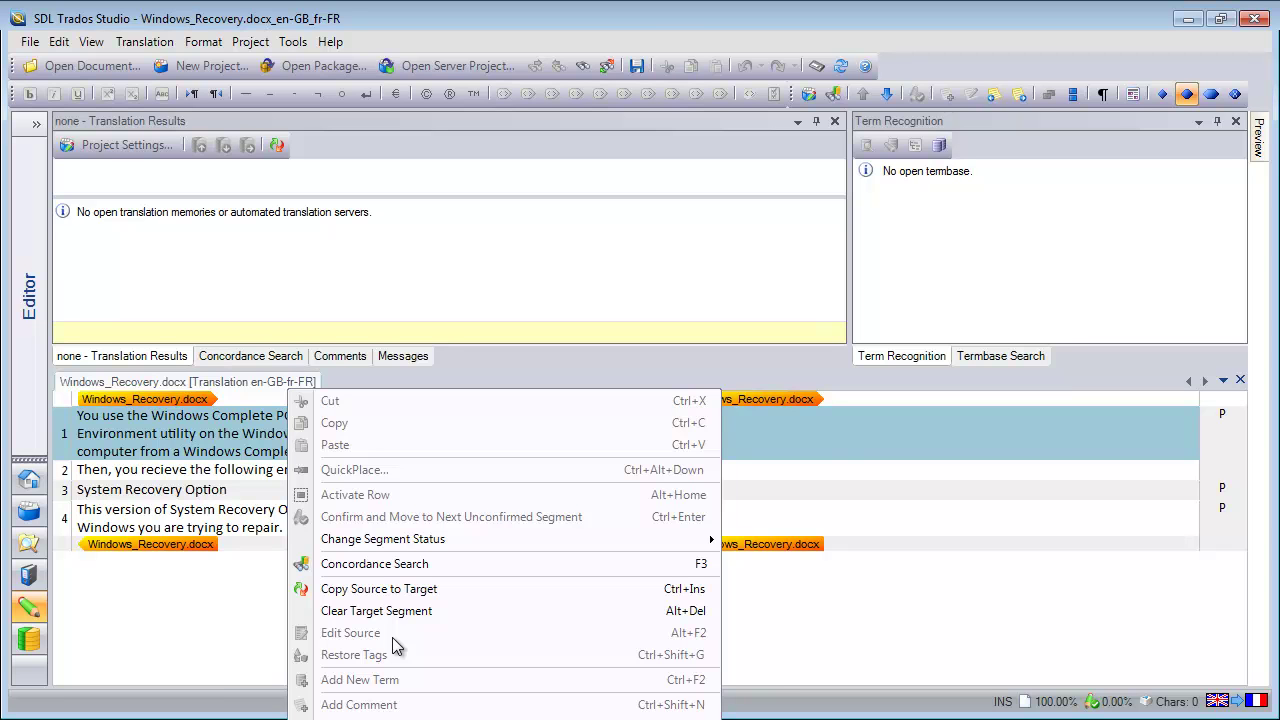
{"action": "mouse_move", "coordinate": [380, 539]}
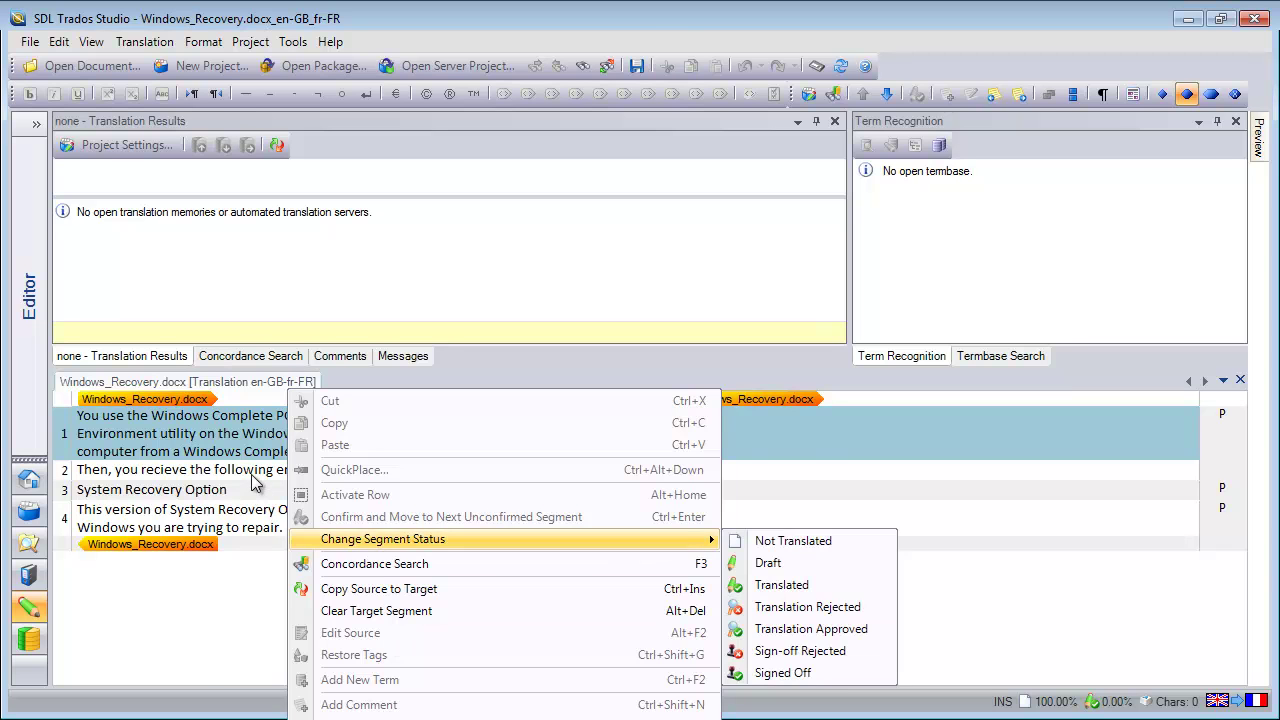
{"action": "left_click", "coordinate": [253, 483]}
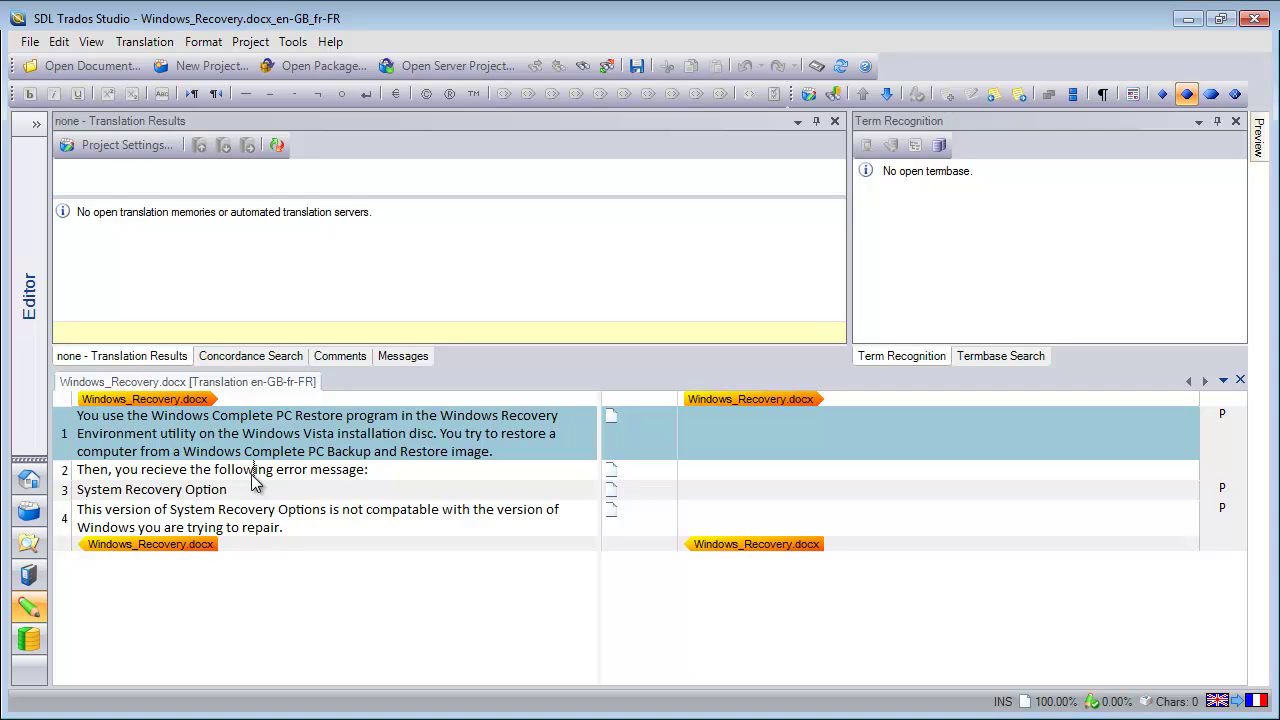
- Enable "Allow source editing for supported file types" in the project settings and apply the change
{"action": "left_click", "coordinate": [134, 145]}
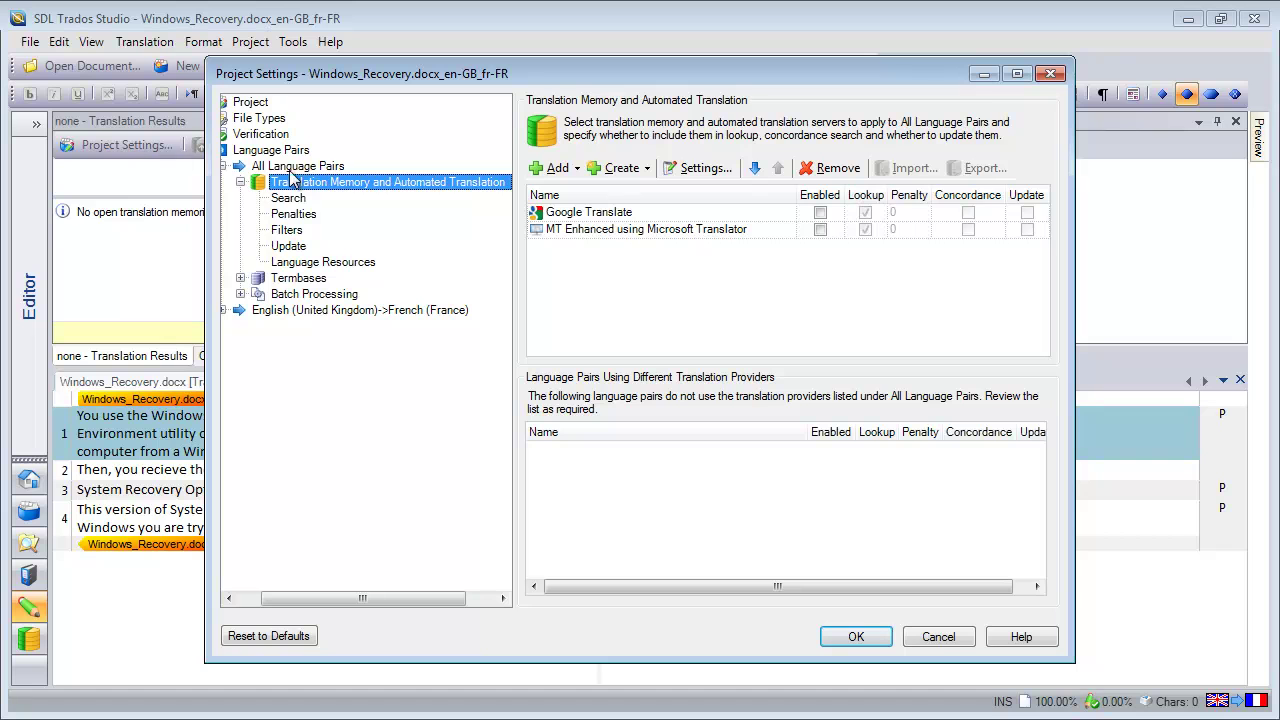
{"action": "left_click", "coordinate": [252, 105]}
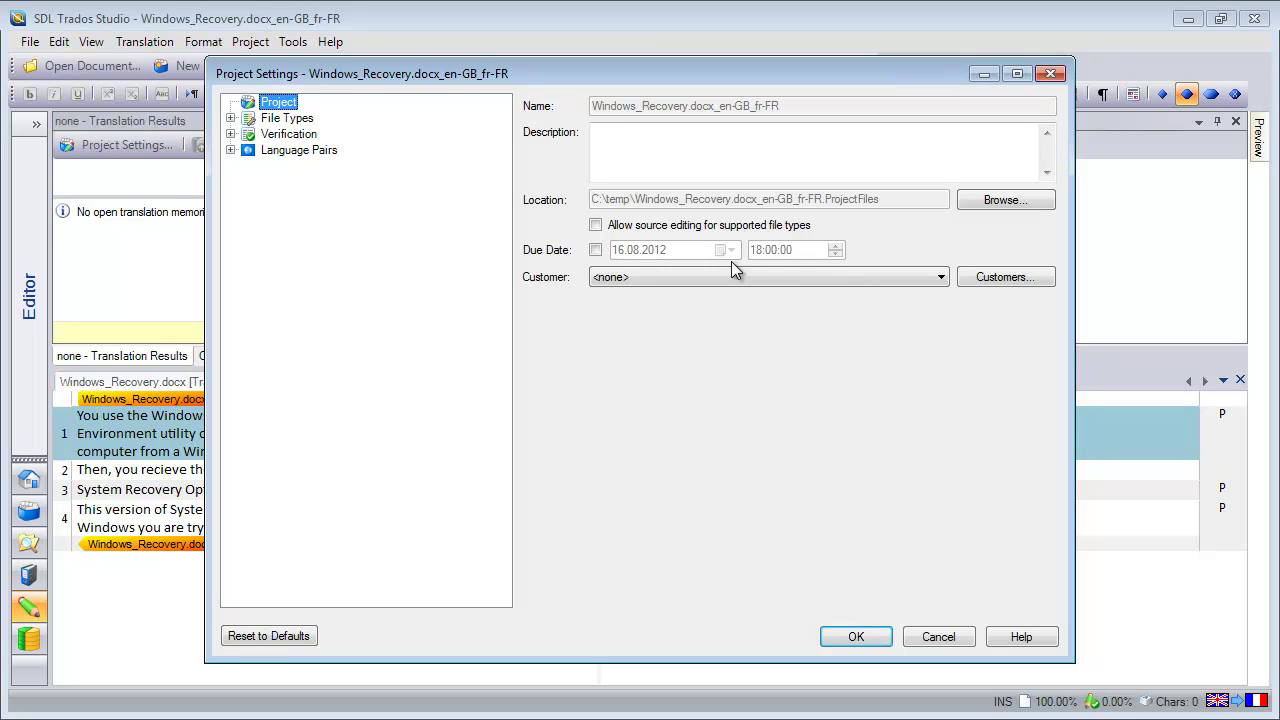
{"action": "left_click", "coordinate": [599, 226]}
{"action": "left_click", "coordinate": [857, 636]}
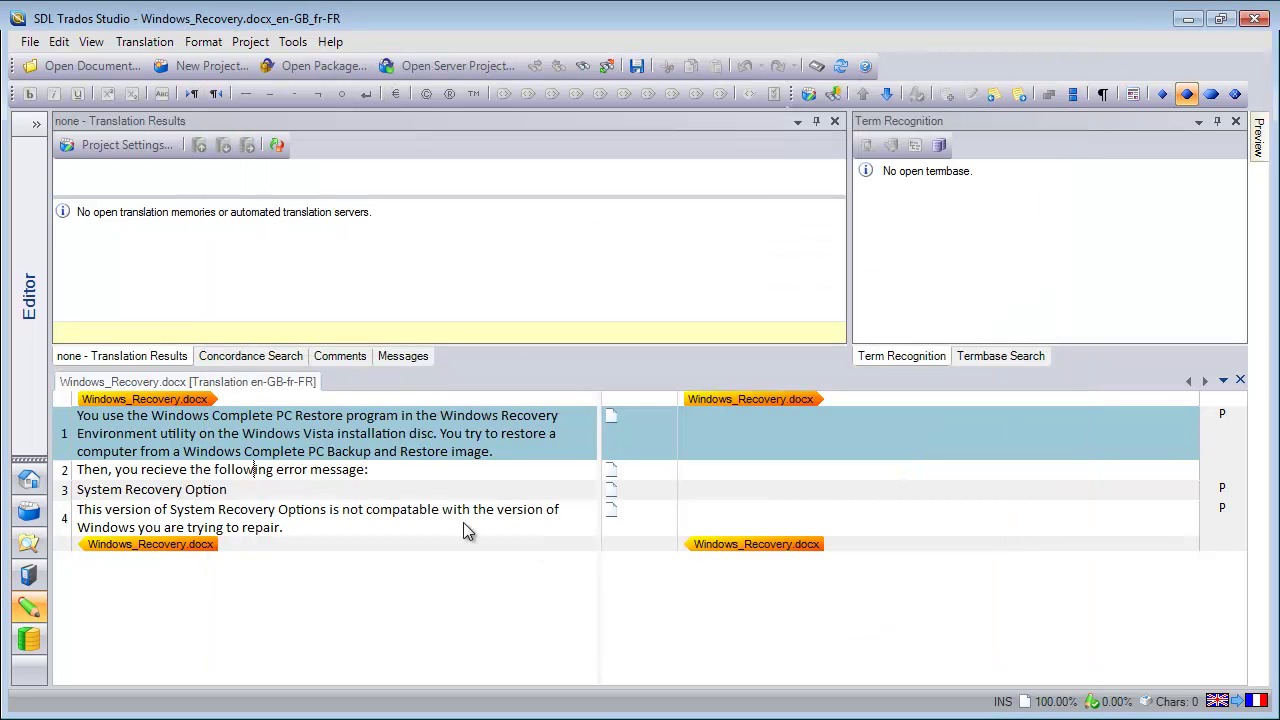
- Correct the misspelling "recieve" to "receive" in the source of segment 2 and leave source editing
{"action": "right_click", "coordinate": [262, 475]}
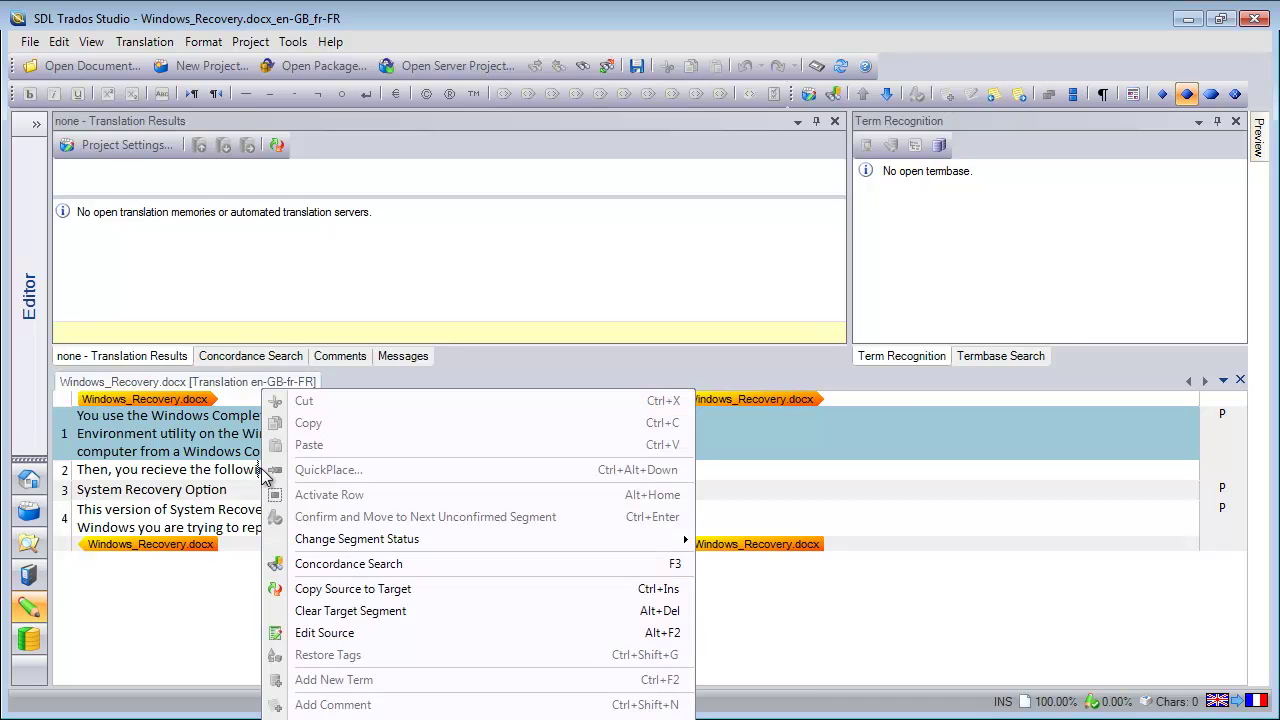
{"action": "left_click", "coordinate": [341, 633]}
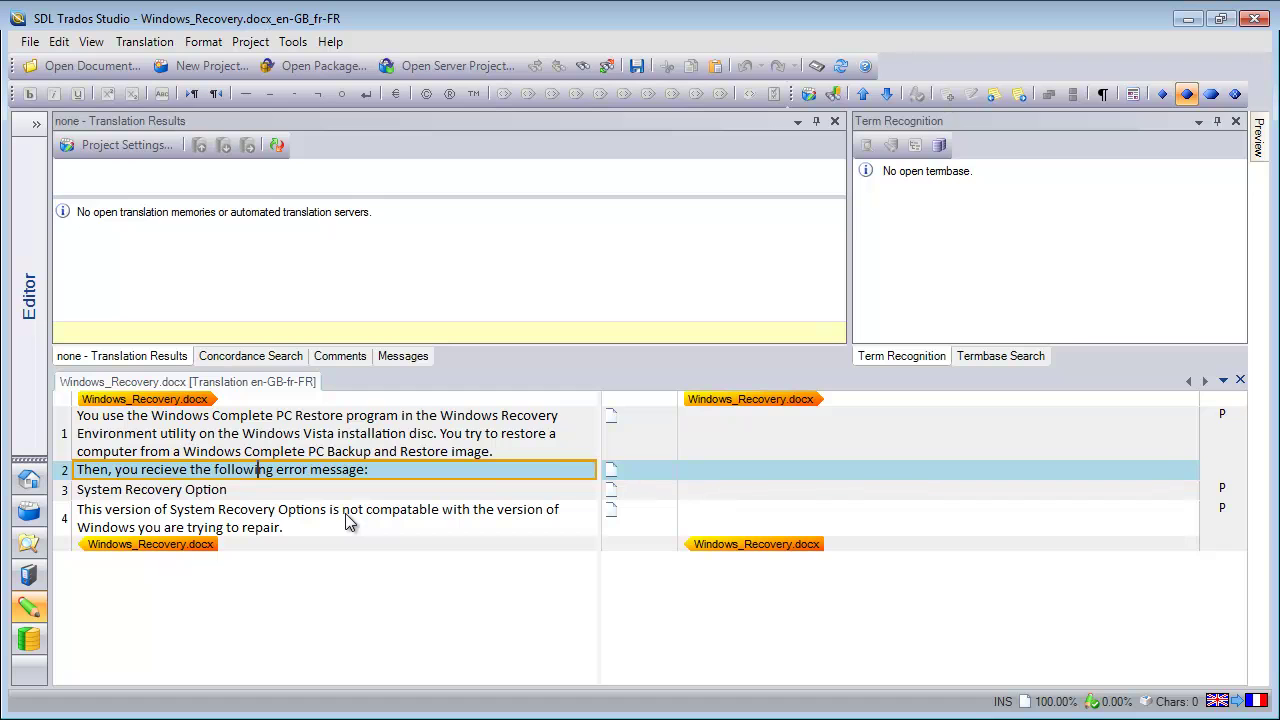
{"action": "key", "text": "Left"}
{"action": "key", "text": "Left"}
{"action": "key", "text": "Left"}
{"action": "key", "text": "Left"}
{"action": "key", "text": "Left"}
{"action": "key", "text": "Left"}
{"action": "key", "text": "Left"}
{"action": "key", "text": "Left"}
{"action": "key", "text": "Left"}
{"action": "key", "text": "Left"}
{"action": "key", "text": "Left"}
{"action": "key", "text": "Left"}
{"action": "key", "text": "Left"}
{"action": "key", "text": "Left"}
{"action": "key", "text": "BackSpace"}
{"action": "key", "text": "BackSpace"}
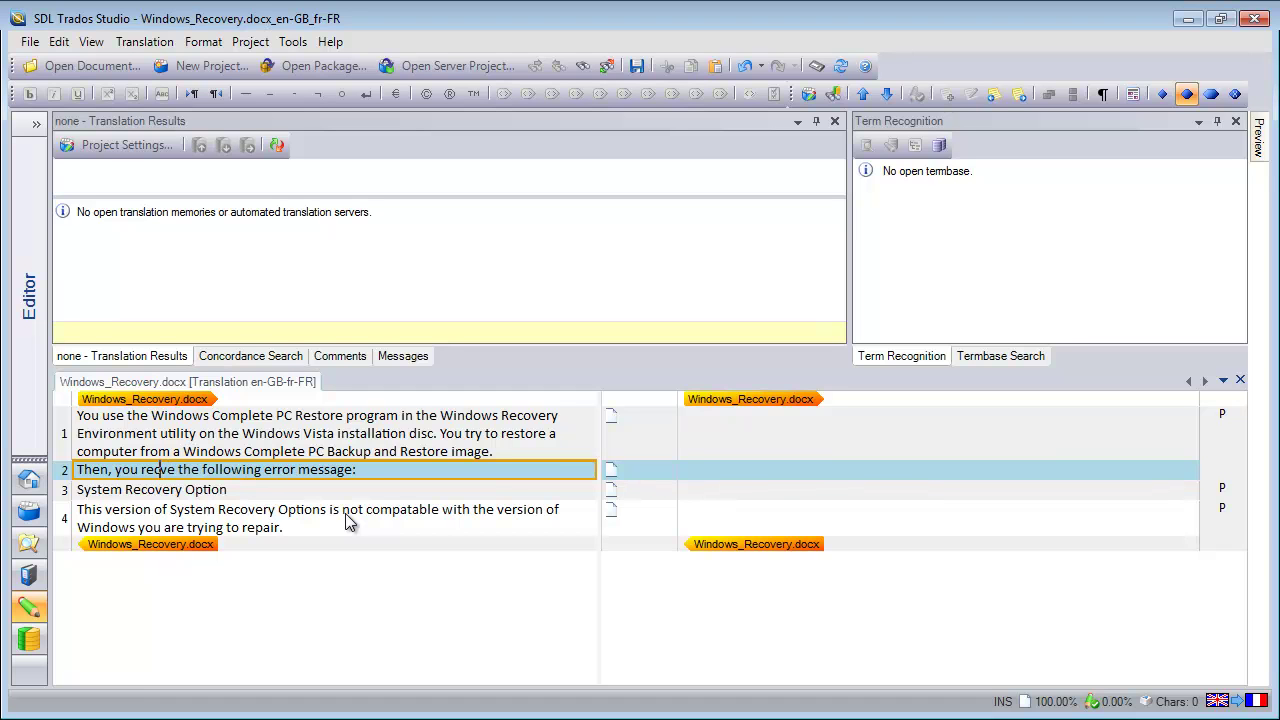
{"action": "type", "text": "ei"}
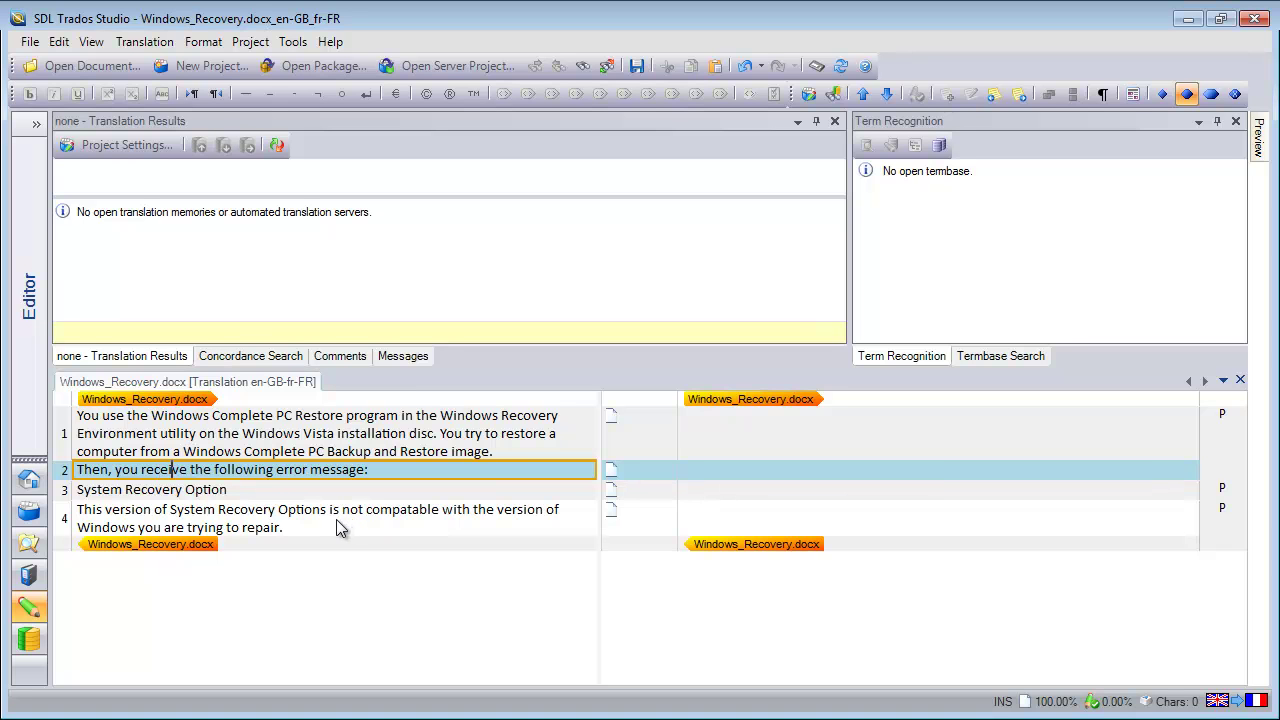
{"action": "key", "text": "alt+F2"}
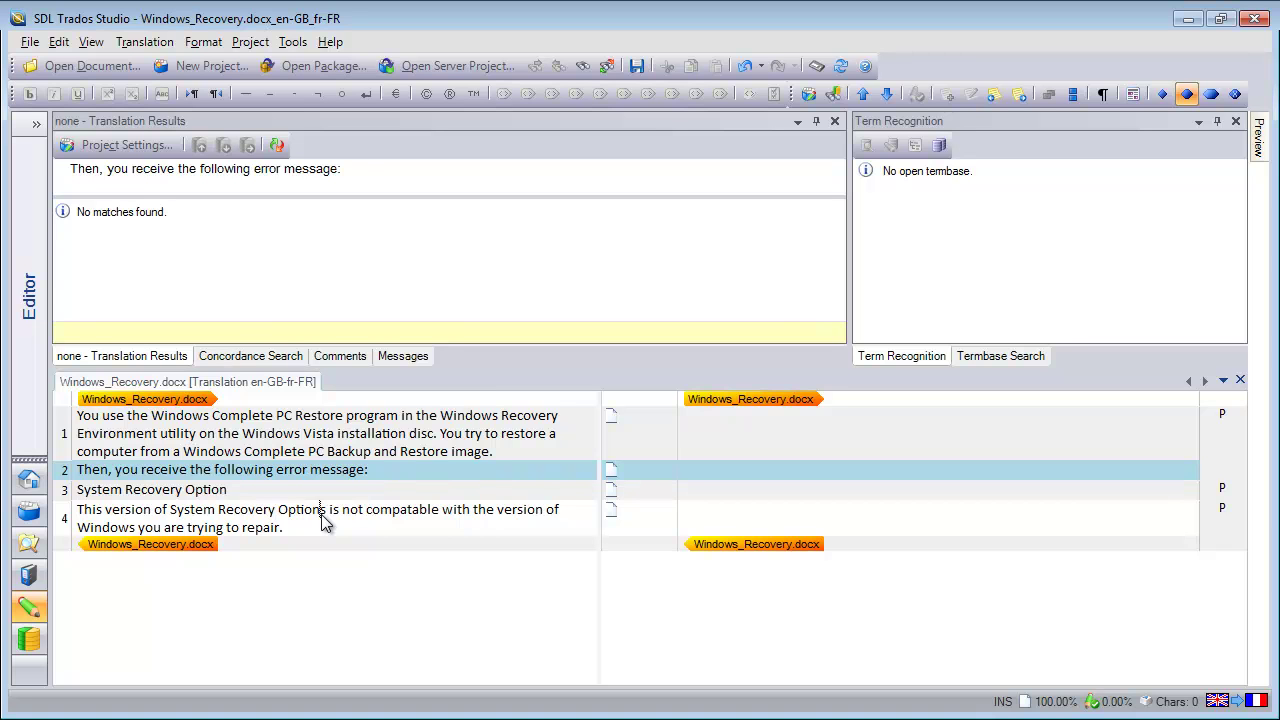
- Correct "compatable" to "compatible" in the source of segment 4 and leave source editing
{"action": "left_click", "coordinate": [321, 514]}
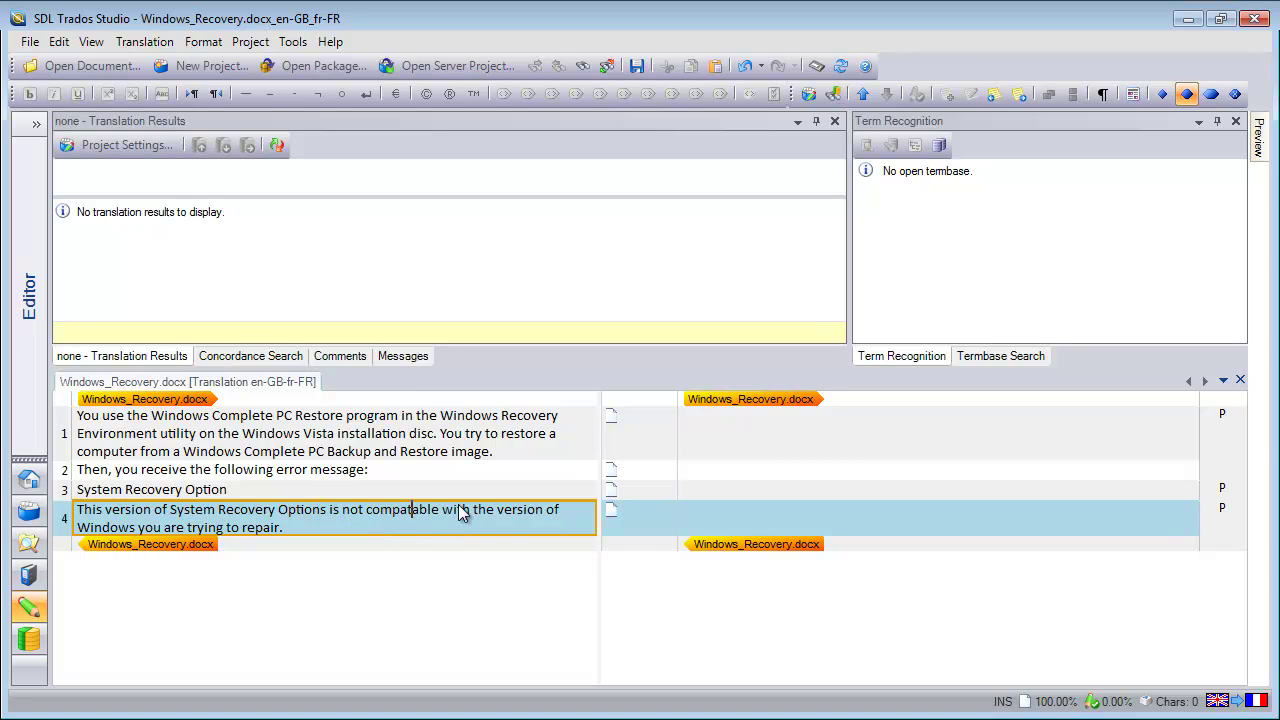
{"action": "key", "text": "BackSpace"}
{"action": "type", "text": "i"}
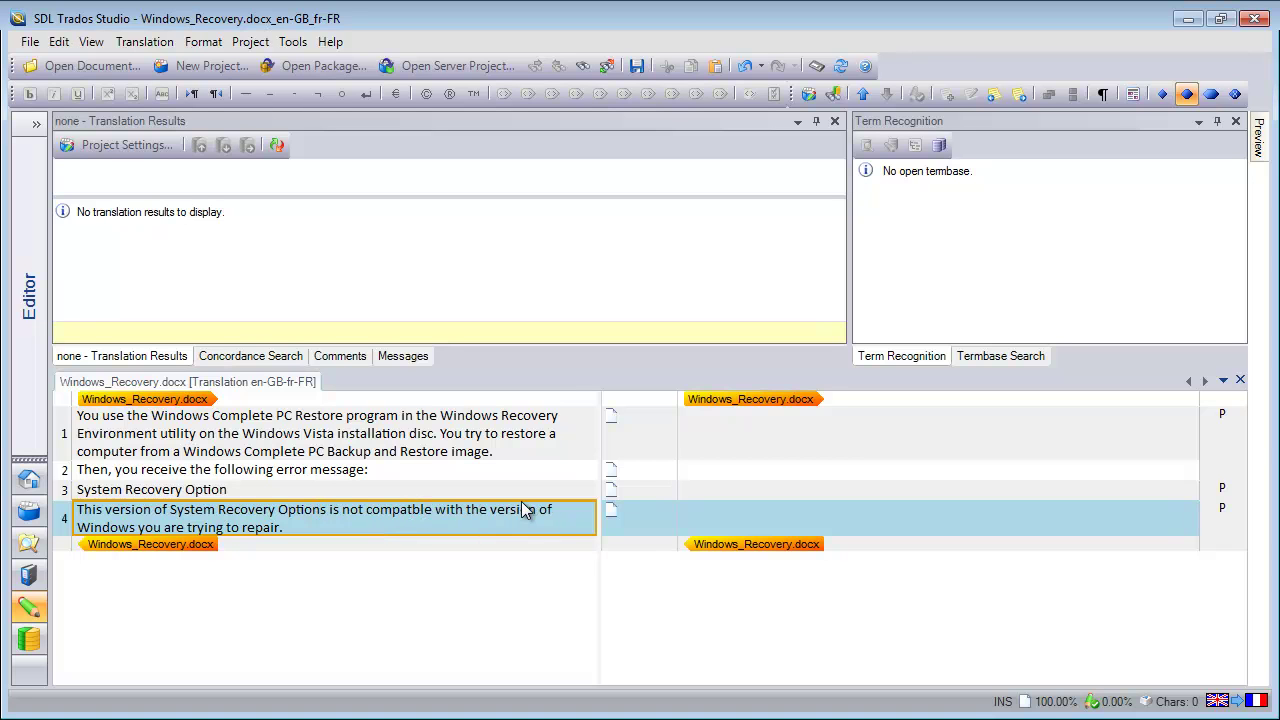
{"action": "key", "text": "alt+F2"}
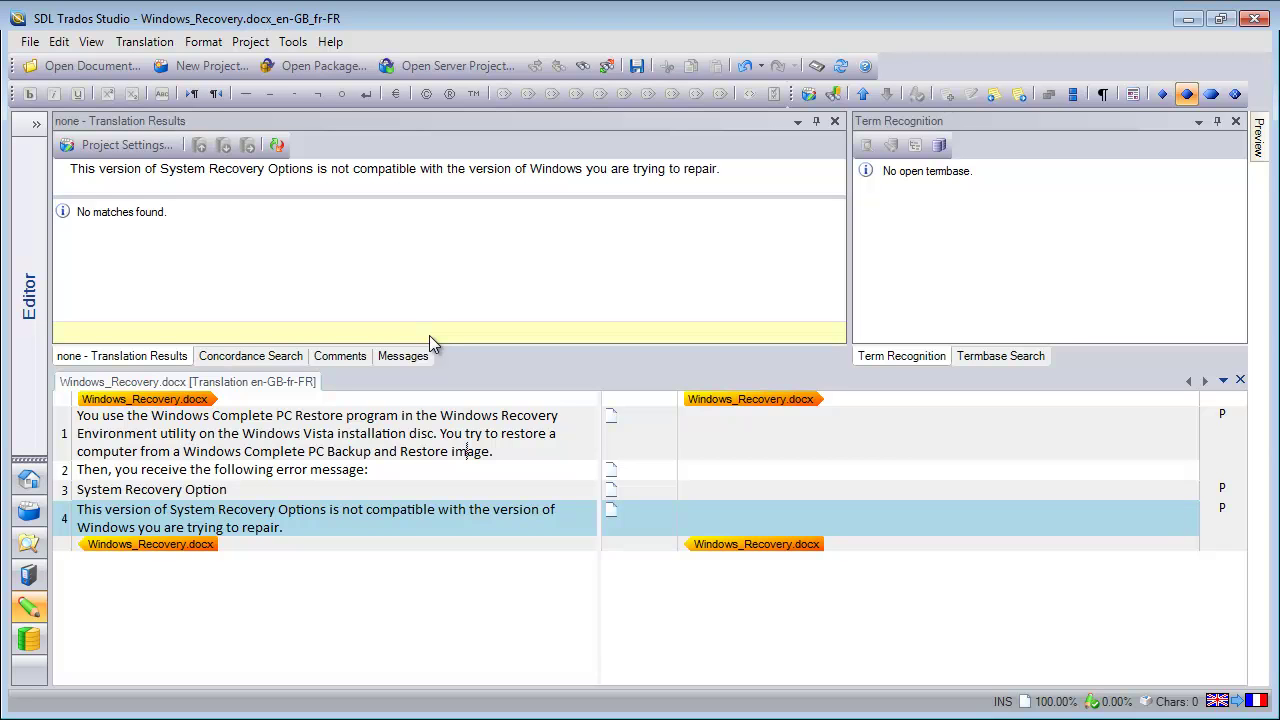
- Compare the find and replace options for a source search setting, then close the dialog without replacing anything
{"action": "left_click", "coordinate": [60, 41]}
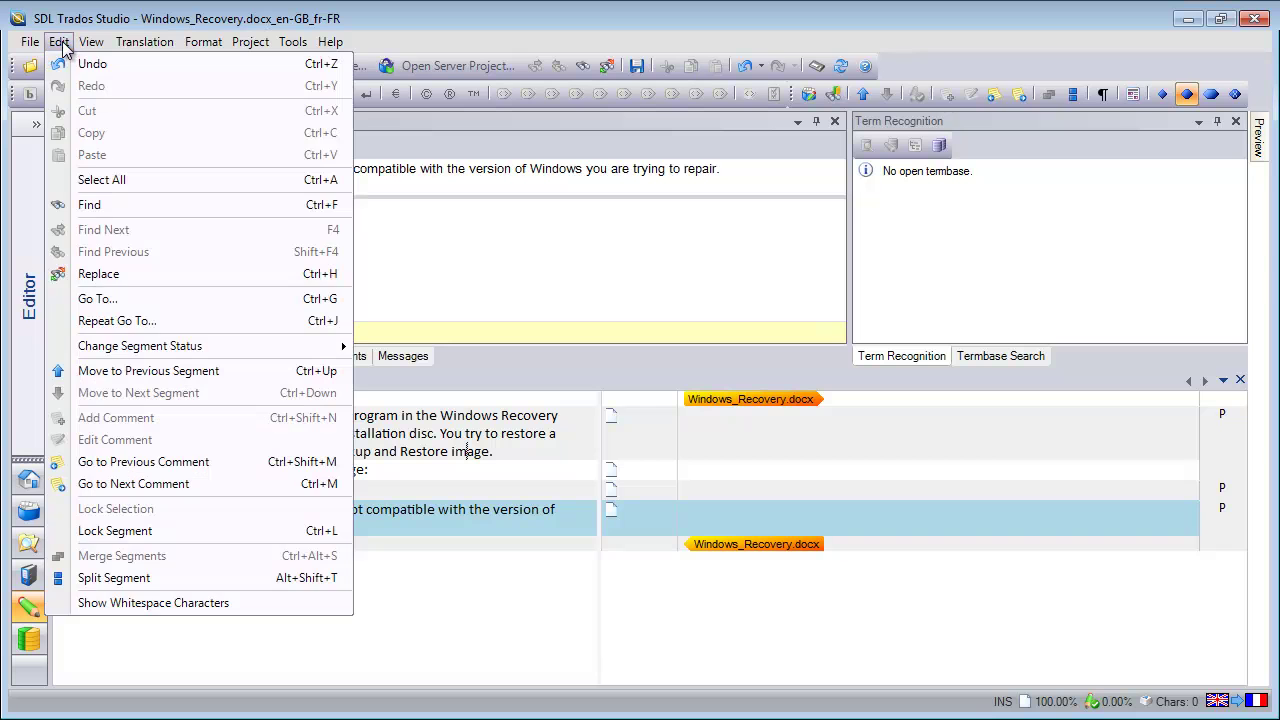
{"action": "left_click", "coordinate": [110, 276]}
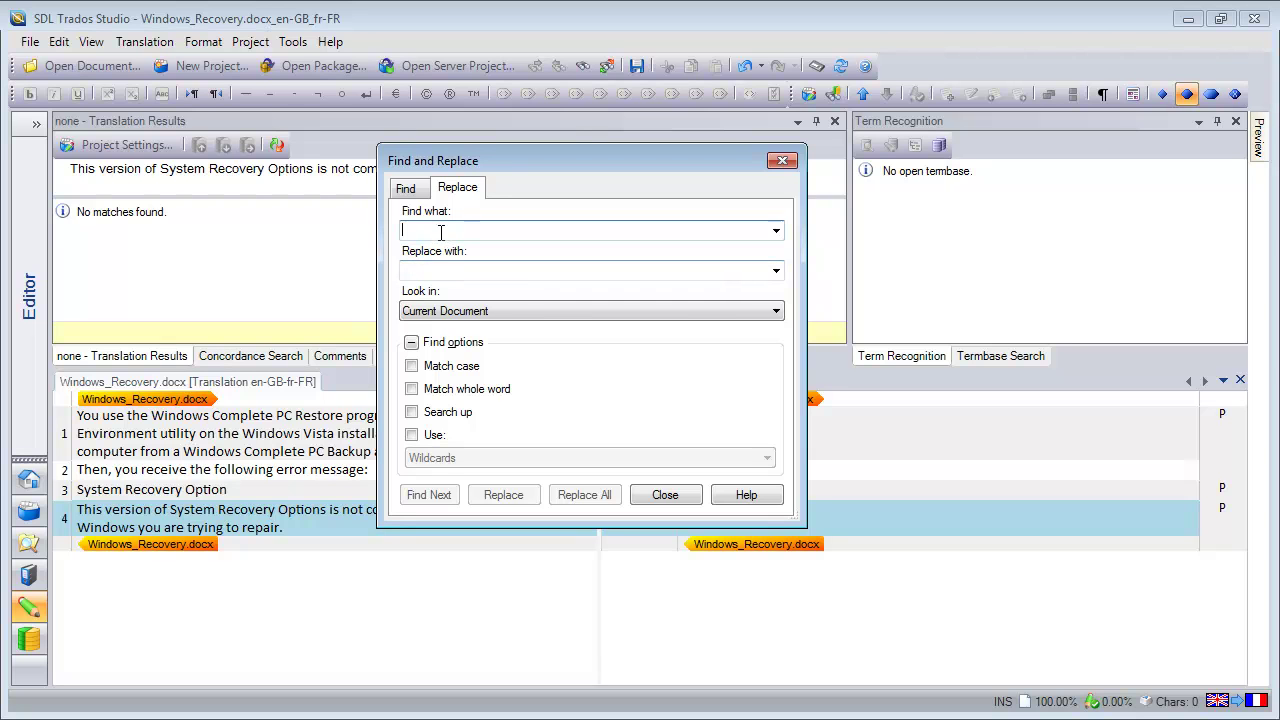
{"action": "left_click", "coordinate": [406, 190]}
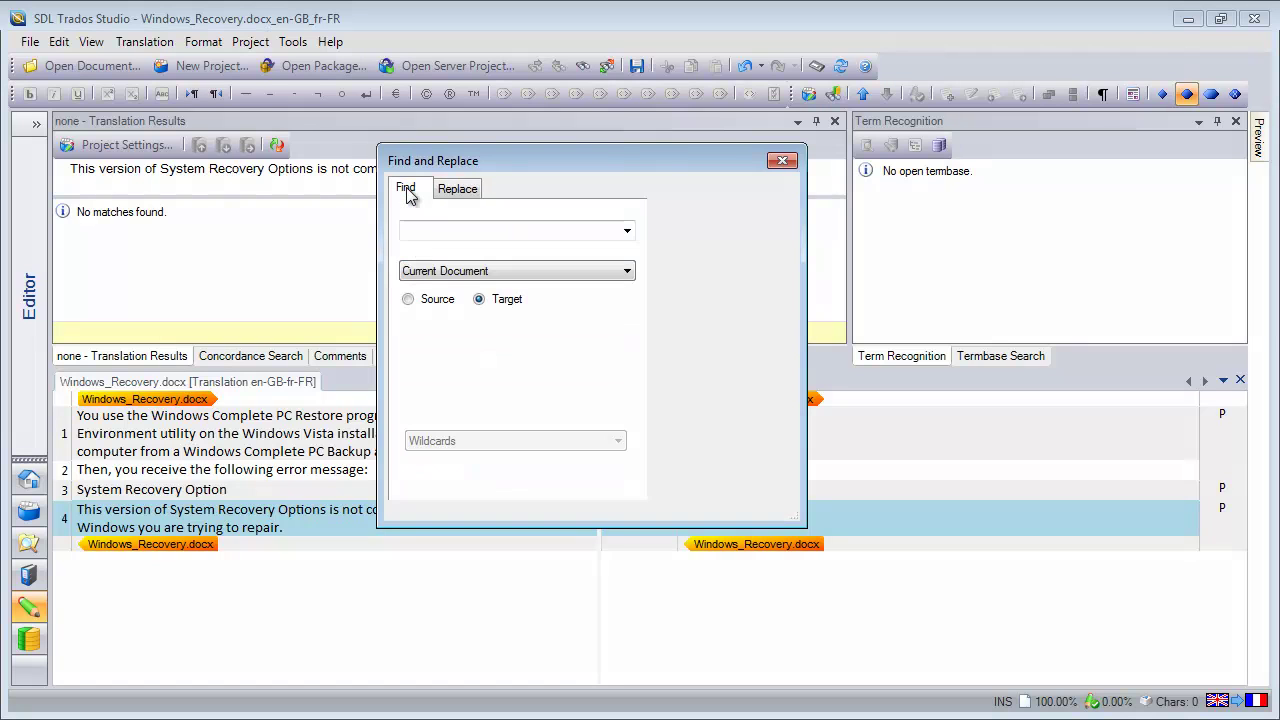
{"action": "left_click", "coordinate": [409, 301]}
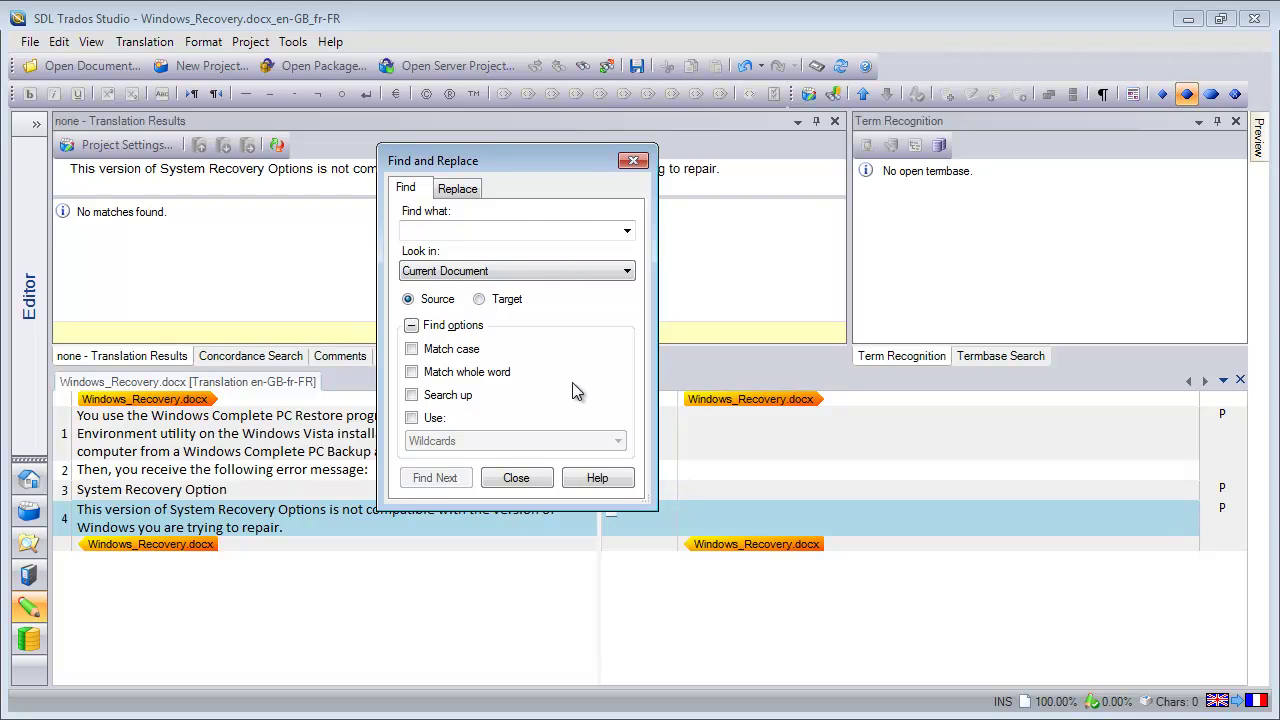
{"action": "left_click", "coordinate": [461, 192]}
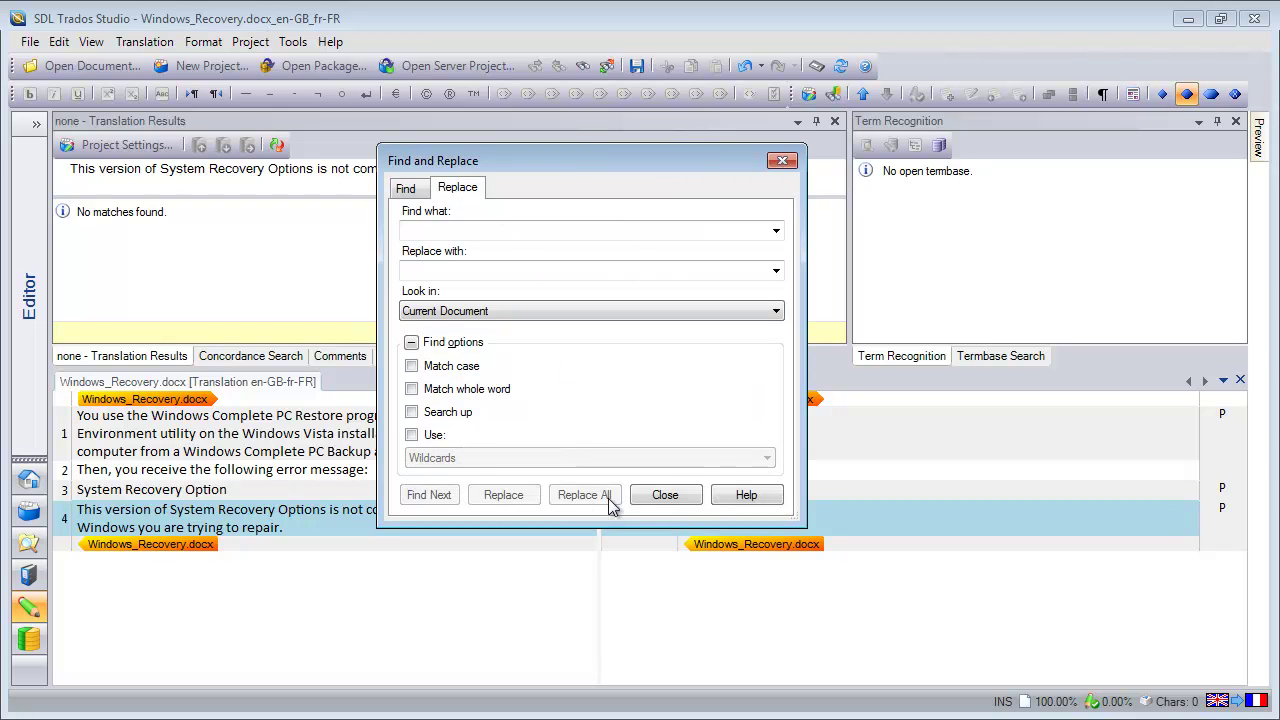
{"action": "left_click", "coordinate": [664, 495]}
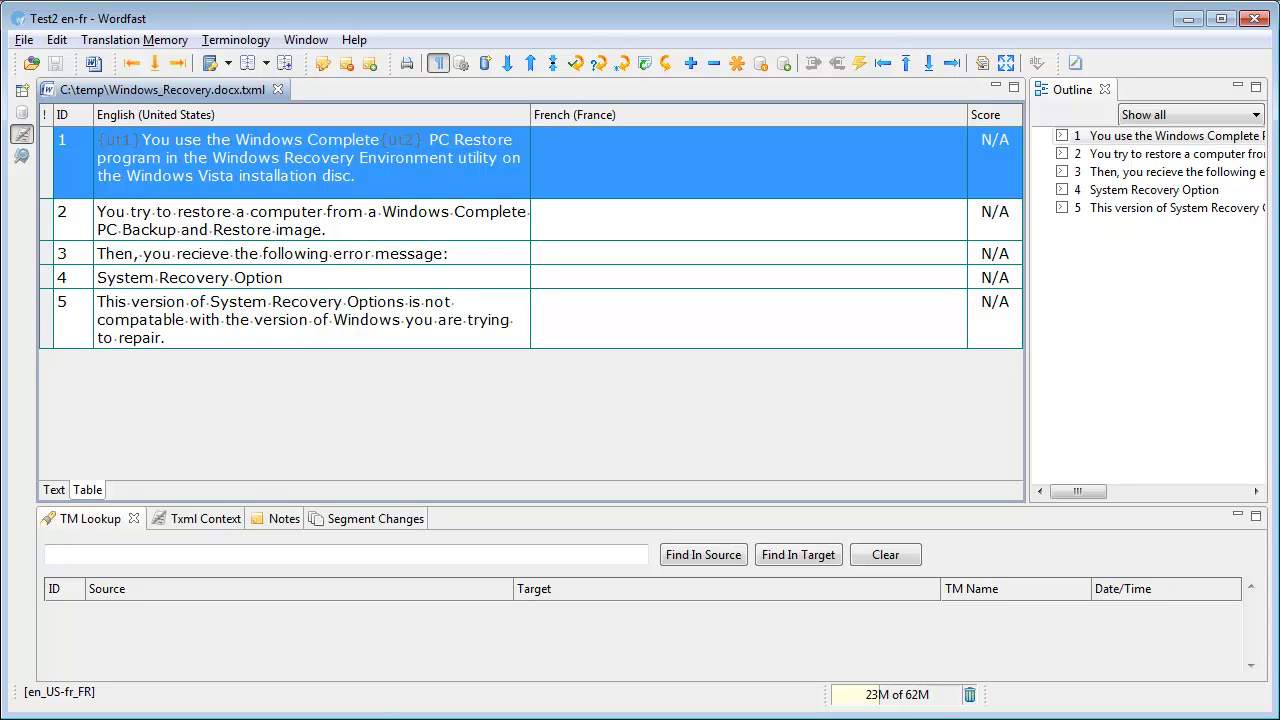
- In Wordfast, open the source of segment 3 for editing and correct "recieve" to "receive"
{"action": "left_click", "coordinate": [279, 255]}
{"action": "left_click", "coordinate": [316, 251]}
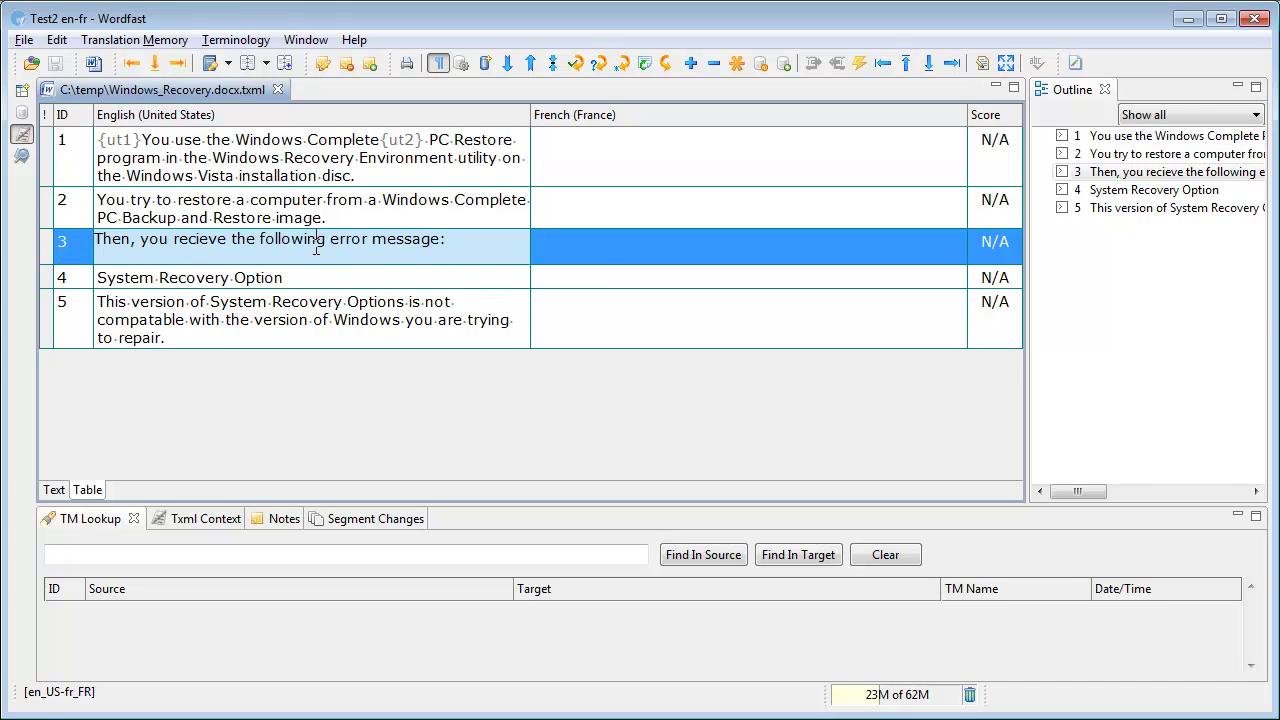
{"action": "right_click", "coordinate": [226, 242]}
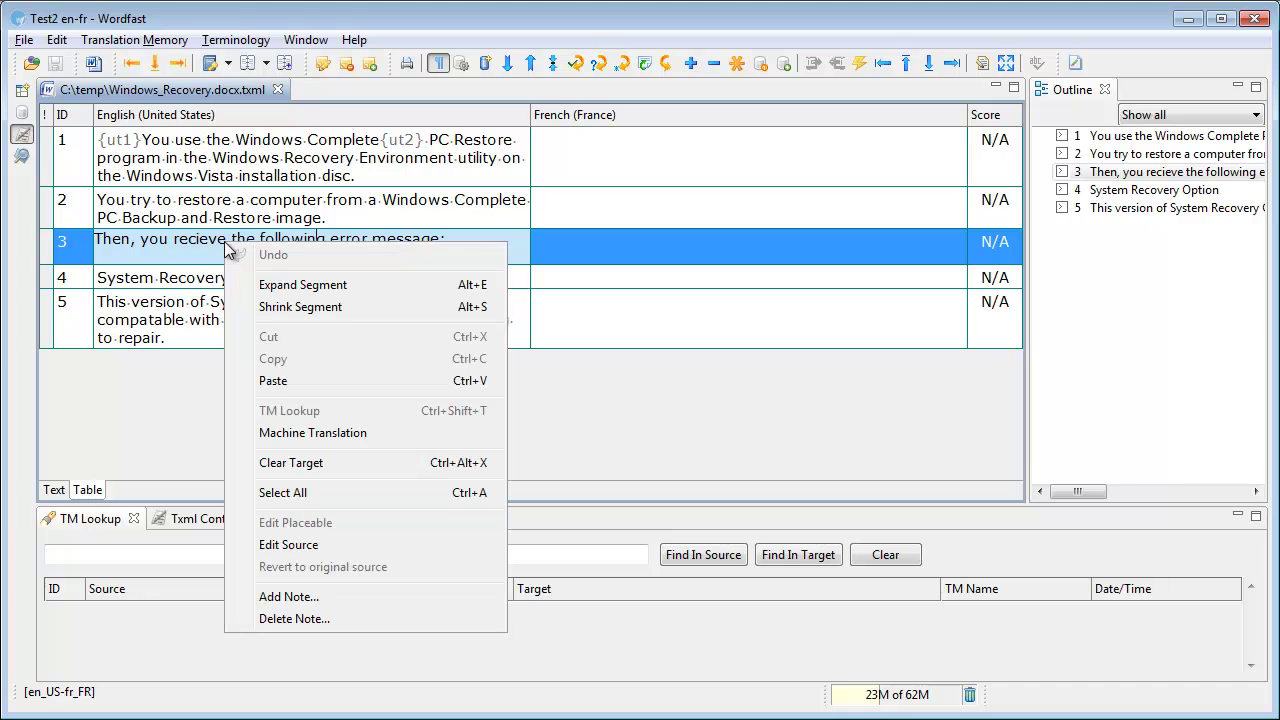
{"action": "left_click", "coordinate": [284, 548]}
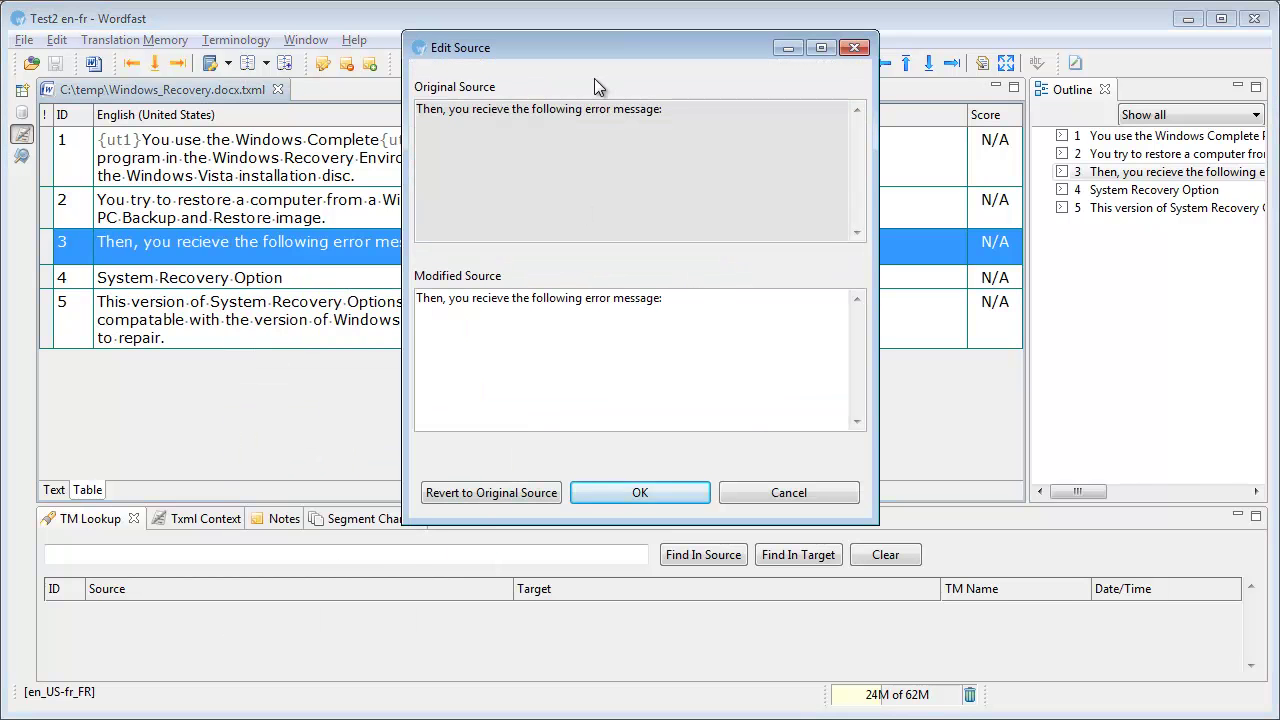
{"action": "left_click_drag", "start_coordinate": [586, 54], "coordinate": [550, 84]}
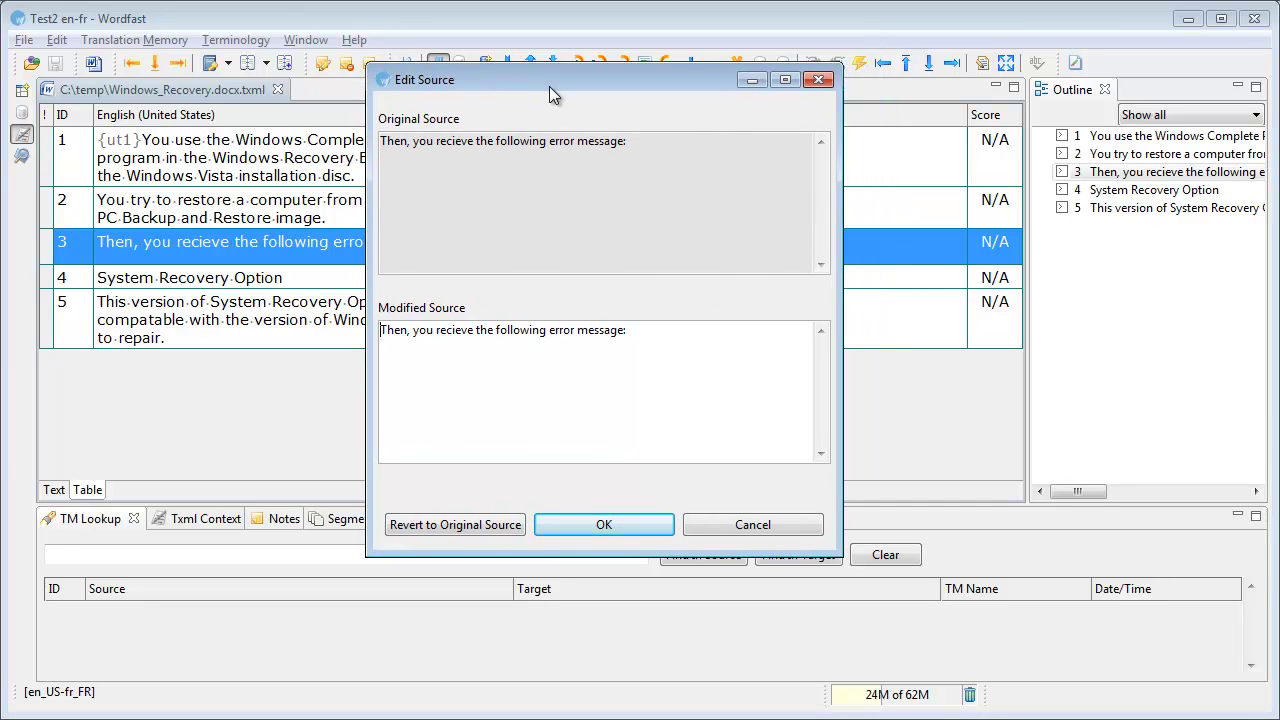
{"action": "left_click", "coordinate": [461, 330]}
{"action": "key", "text": "BackSpace"}
{"action": "key", "text": "BackSpace"}
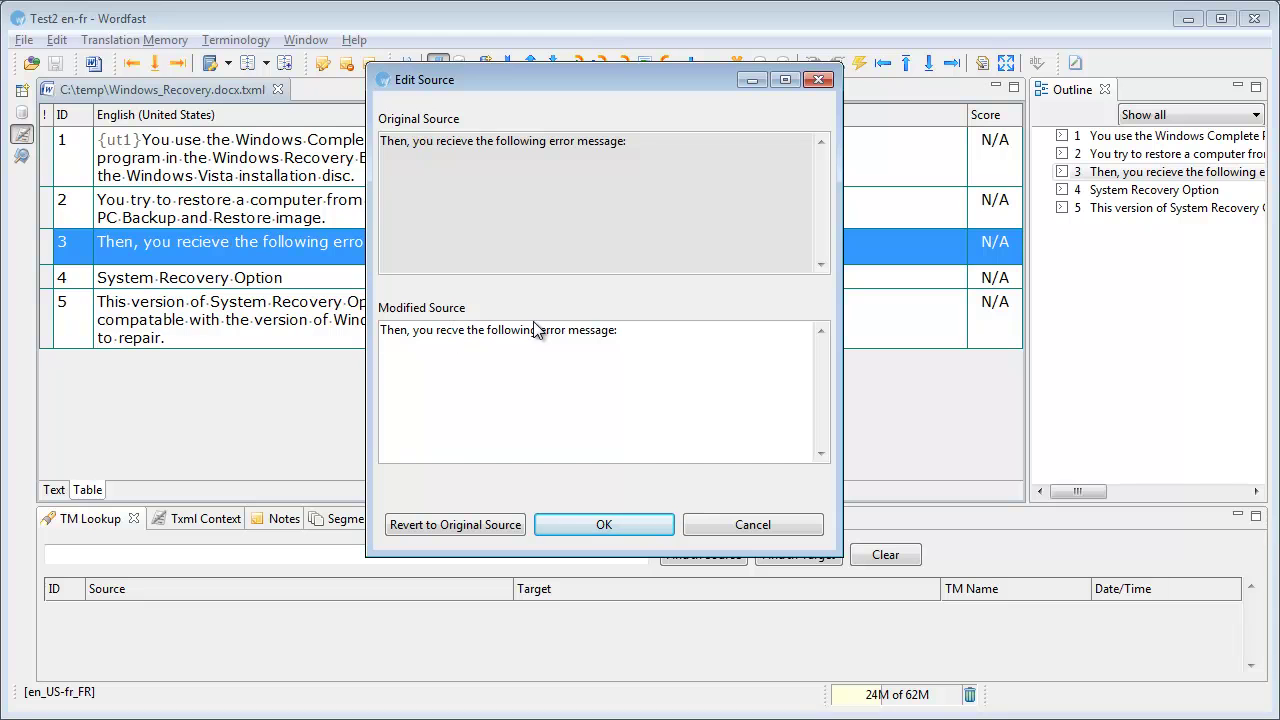
{"action": "type", "text": "ei"}
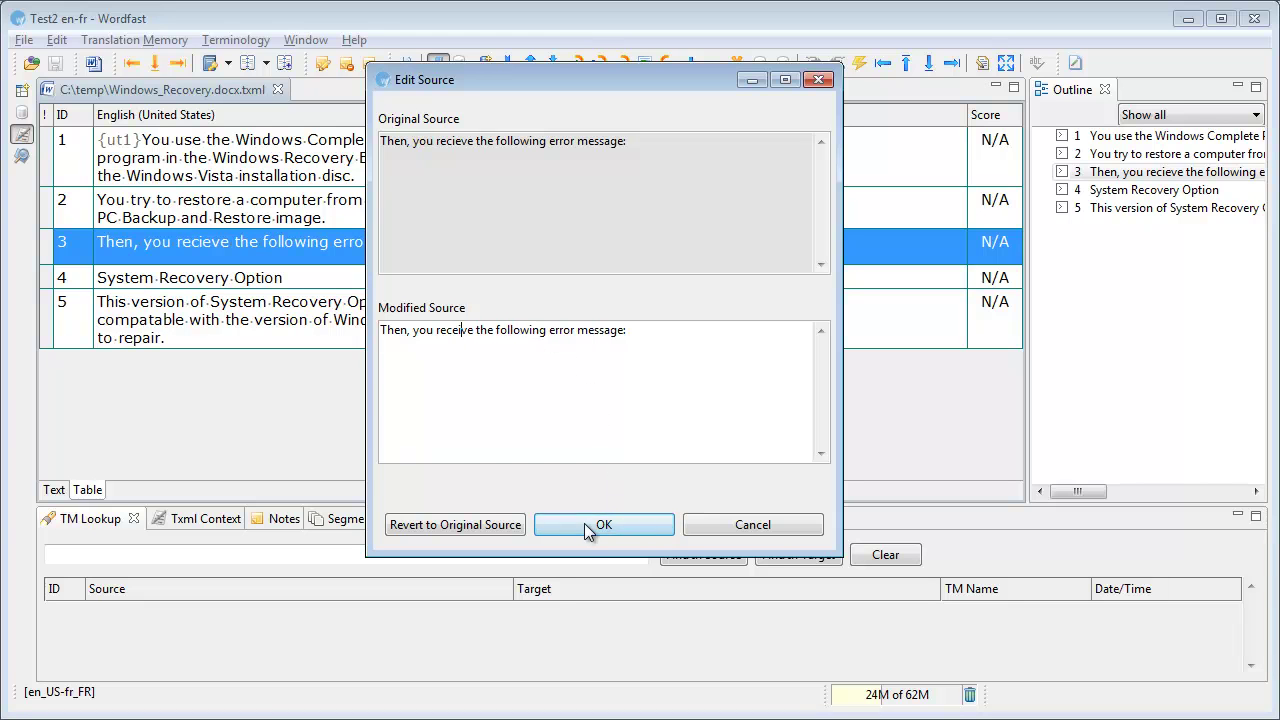
{"action": "left_click", "coordinate": [584, 523]}
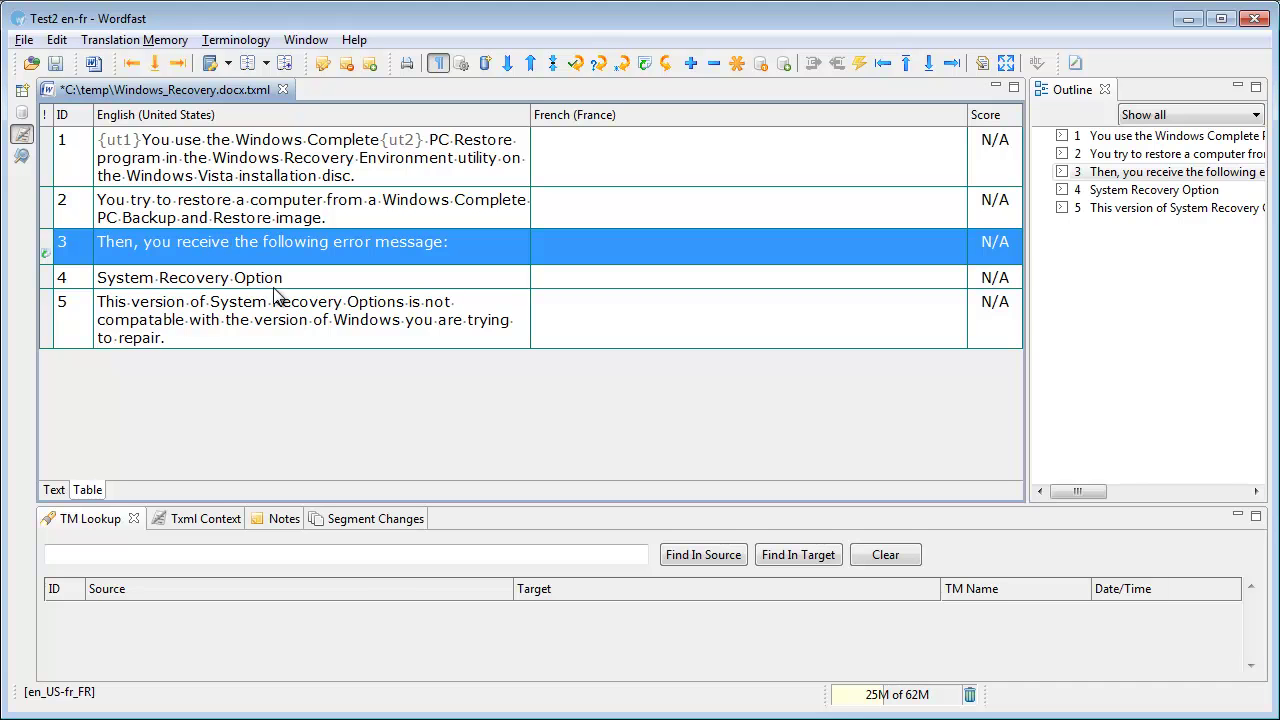
- Check whether the Edit Source command for segment 5 has a keyboard shortcut assigned
{"action": "left_click", "coordinate": [342, 296]}
{"action": "right_click", "coordinate": [340, 300]}
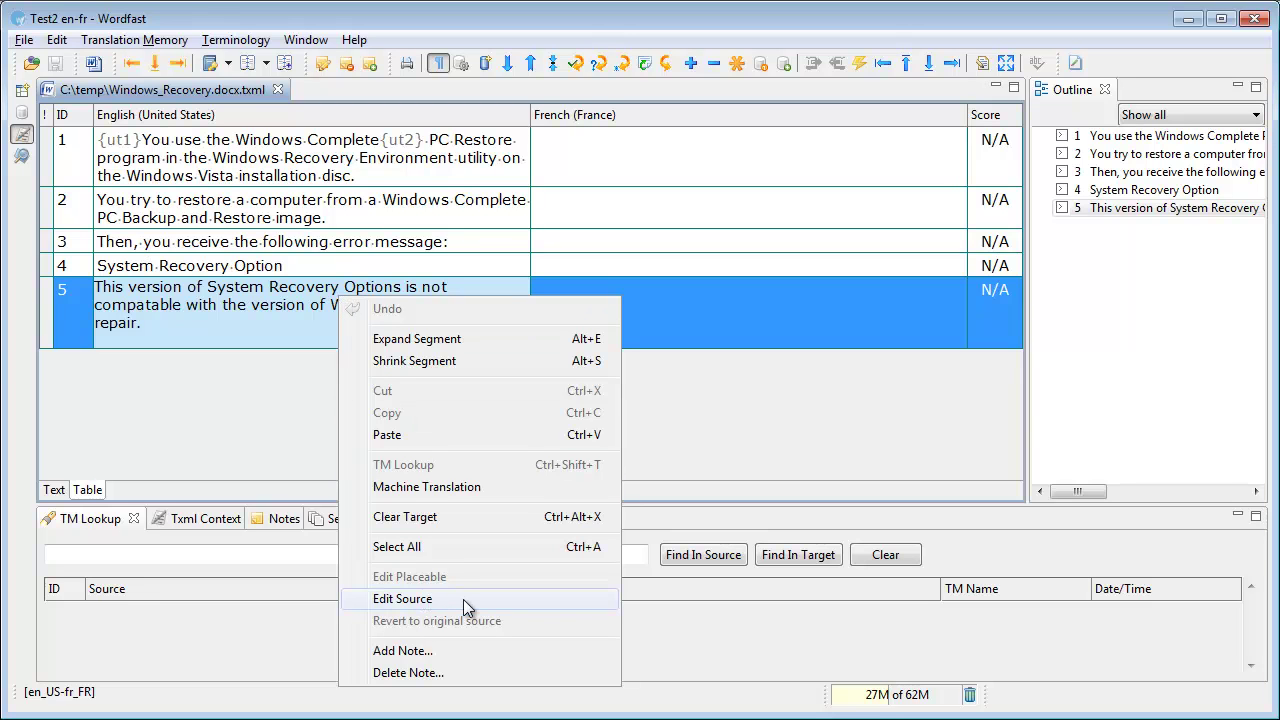
{"action": "left_click", "coordinate": [246, 312]}
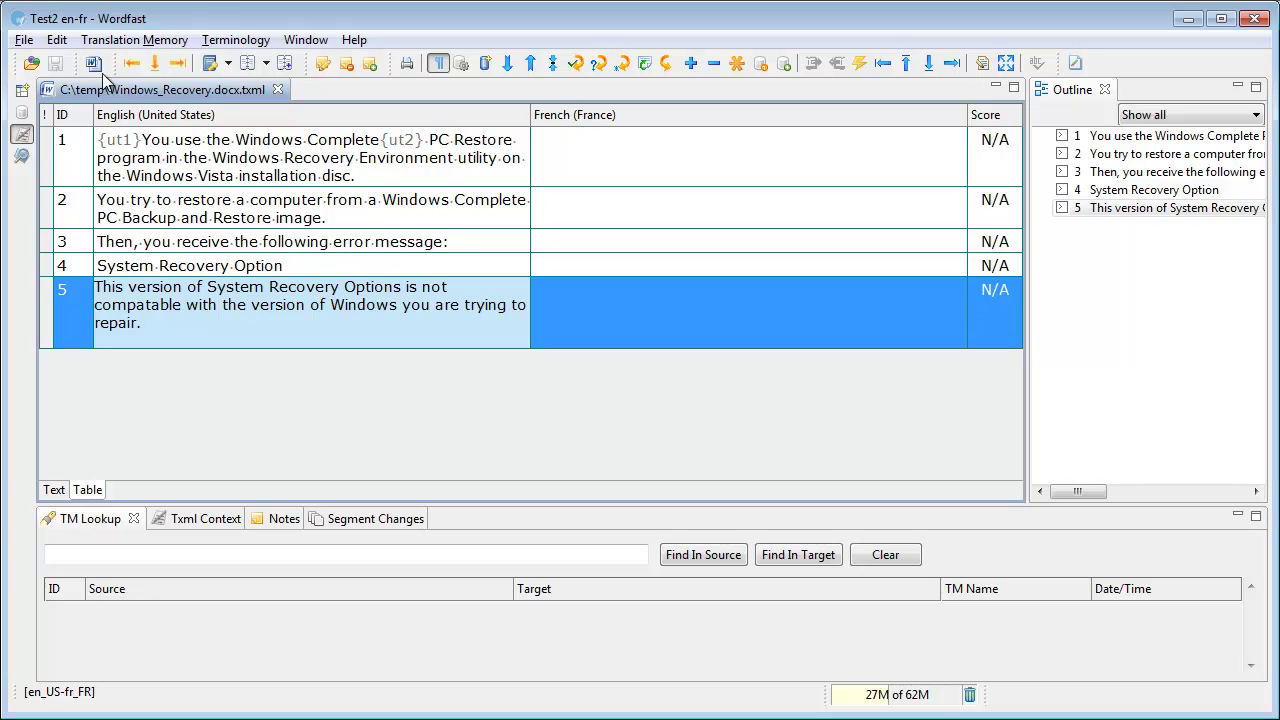
- Filter the key preferences by "source", bind the Edit Source command to Alt+F2, and save the preferences
{"action": "left_click", "coordinate": [57, 40]}
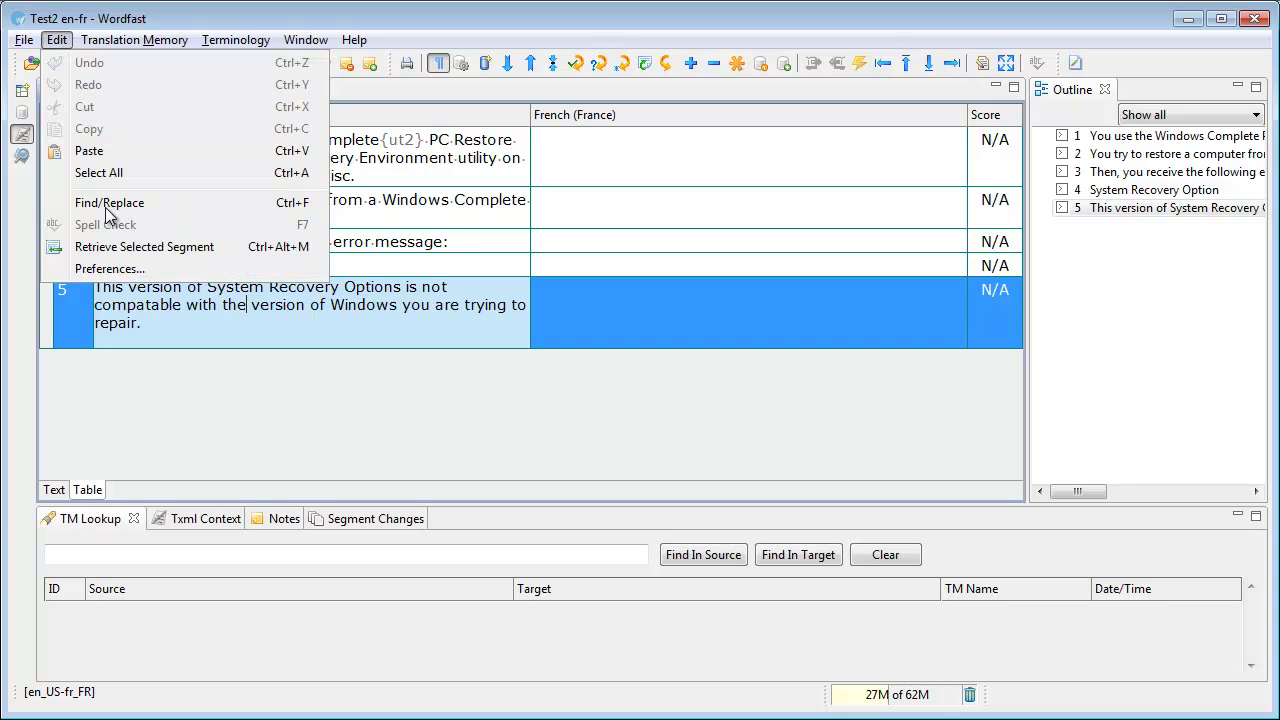
{"action": "left_click", "coordinate": [112, 269]}
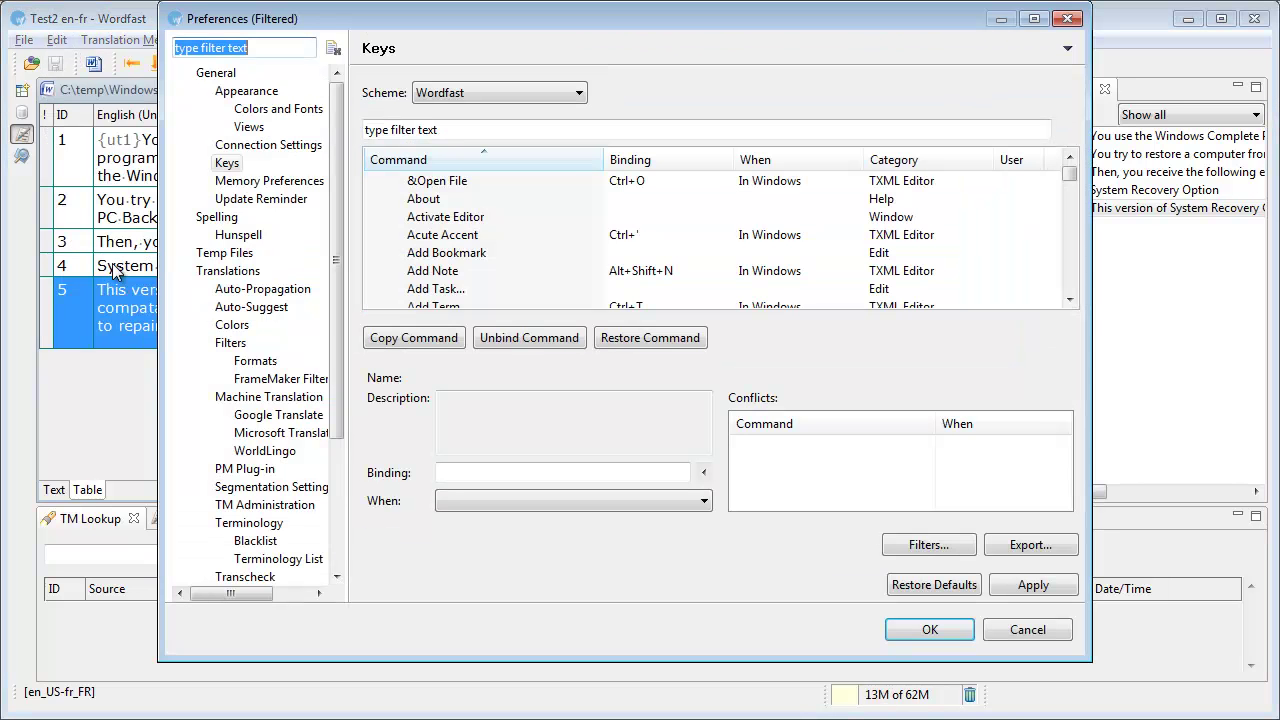
{"action": "left_click", "coordinate": [455, 130]}
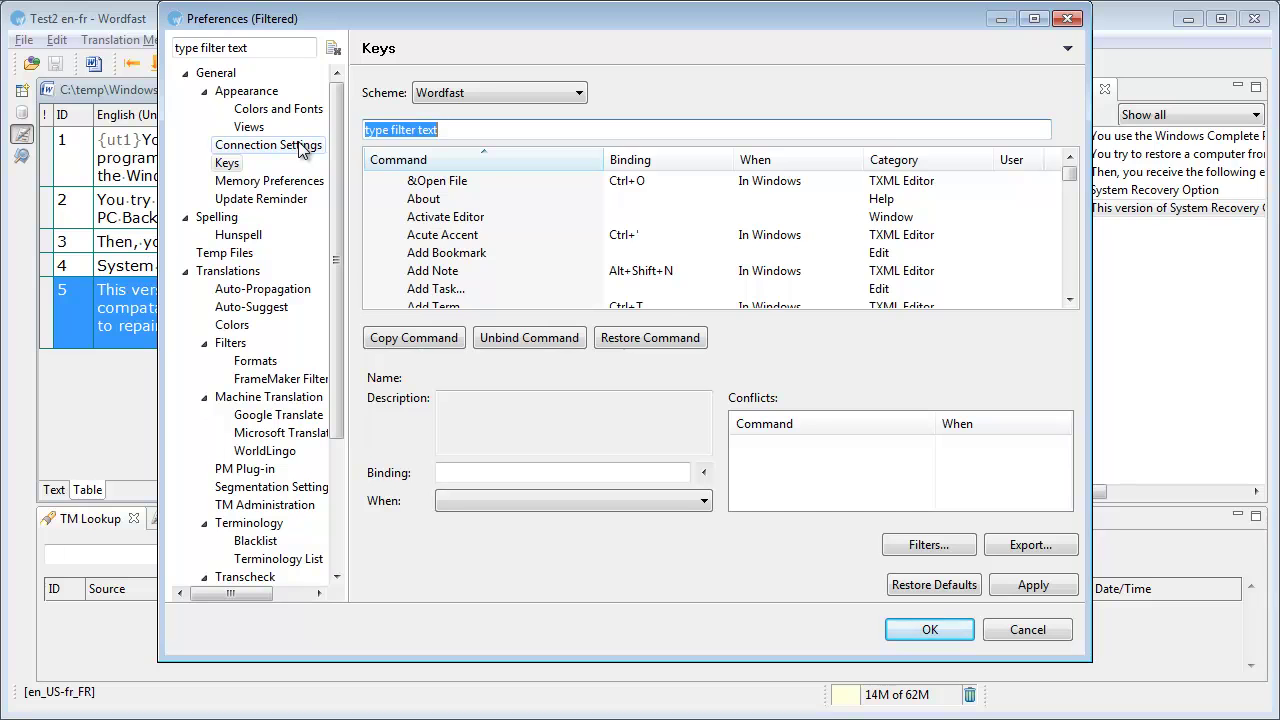
{"action": "type", "text": "source"}
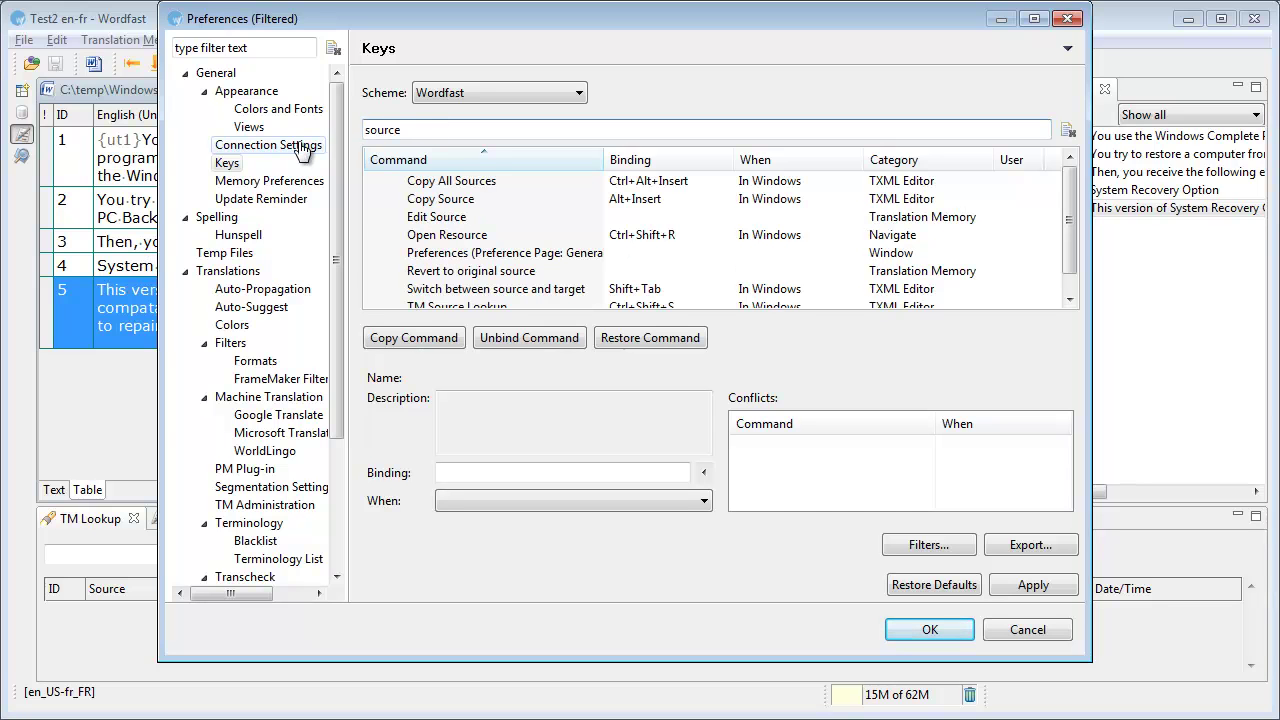
{"action": "left_click", "coordinate": [452, 219]}
{"action": "left_click", "coordinate": [474, 471]}
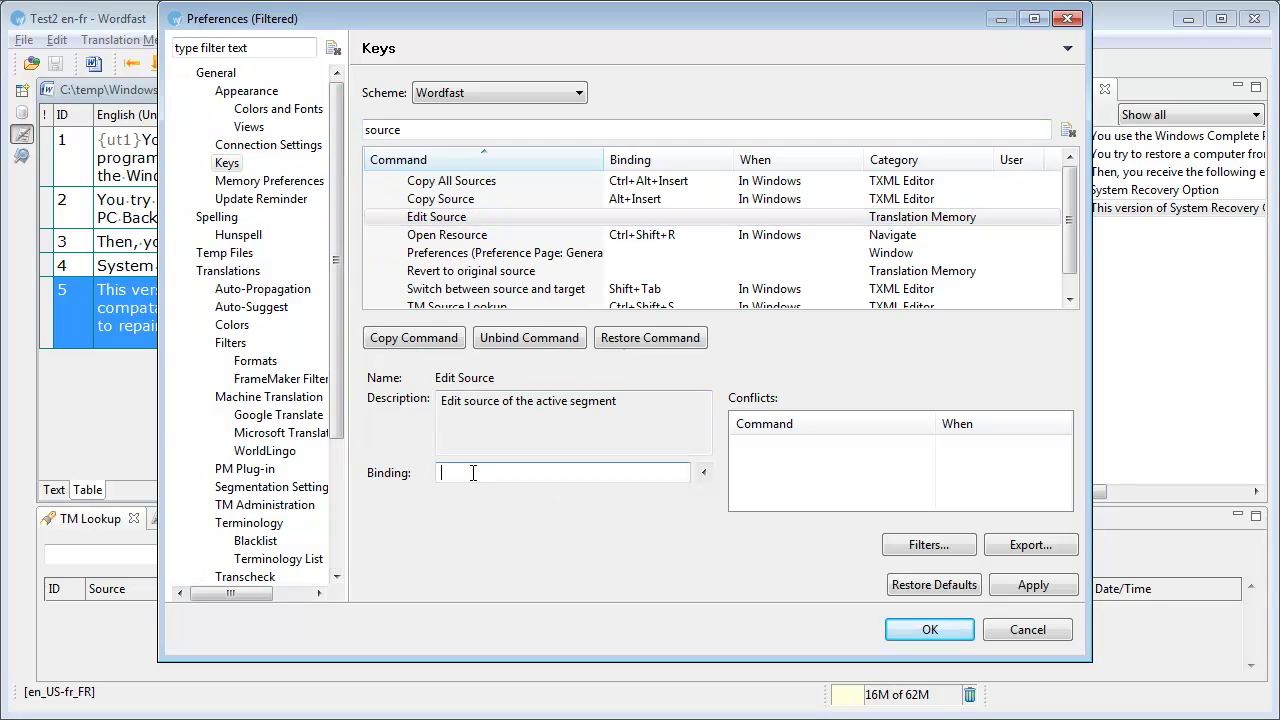
{"action": "key", "text": "alt+F2"}
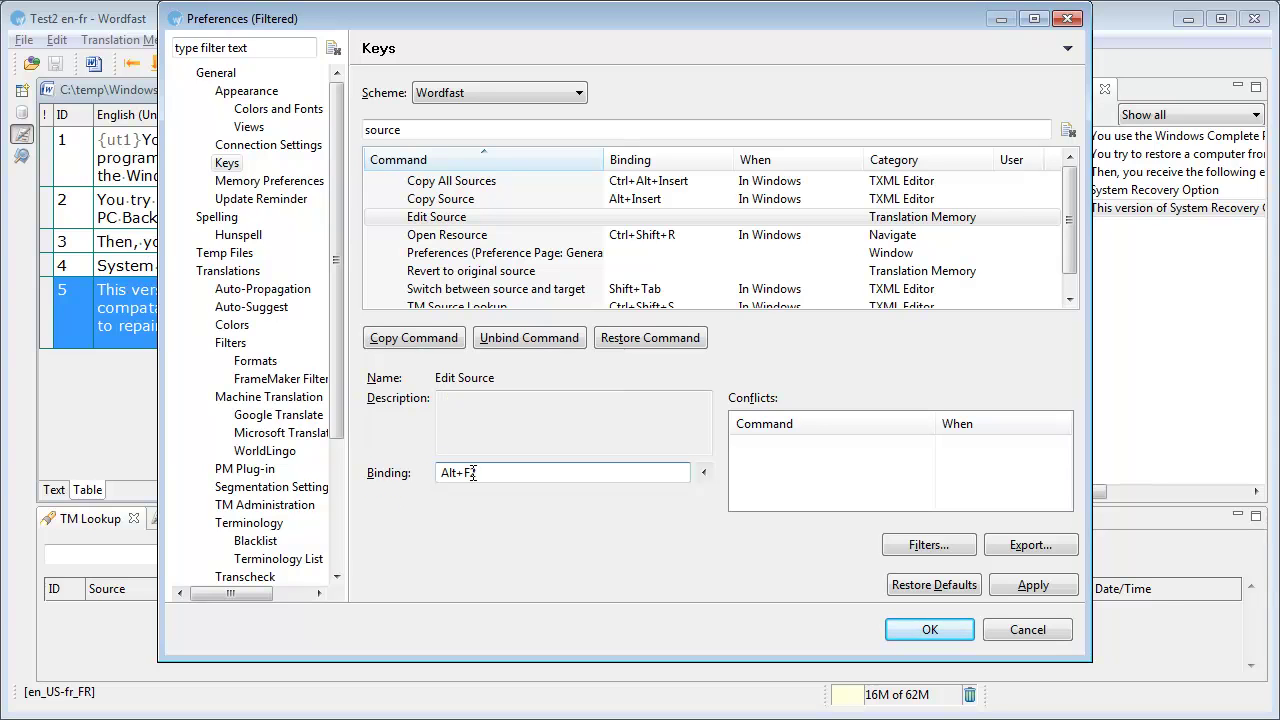
{"action": "left_click", "coordinate": [928, 641]}
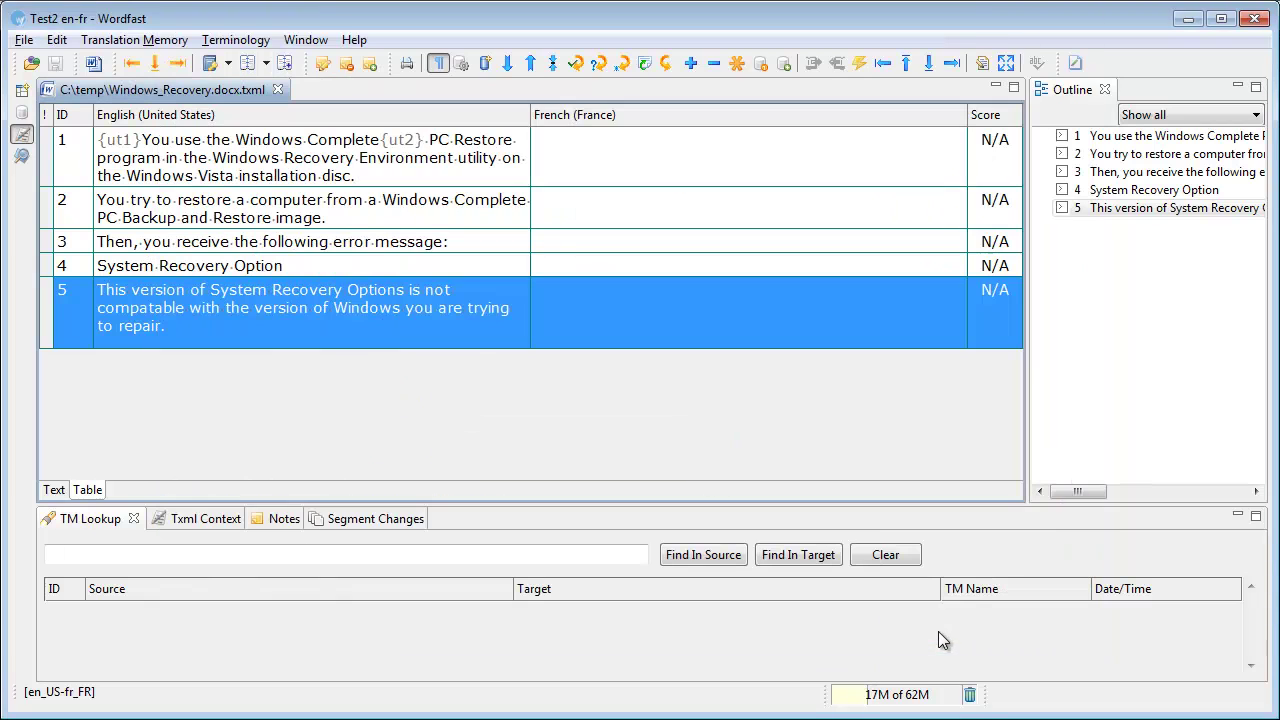
- Open the source of segment 5 for editing and correct "compatable" to "compatible"
{"action": "key", "text": "alt+F2"}
{"action": "left_click", "coordinate": [335, 305]}
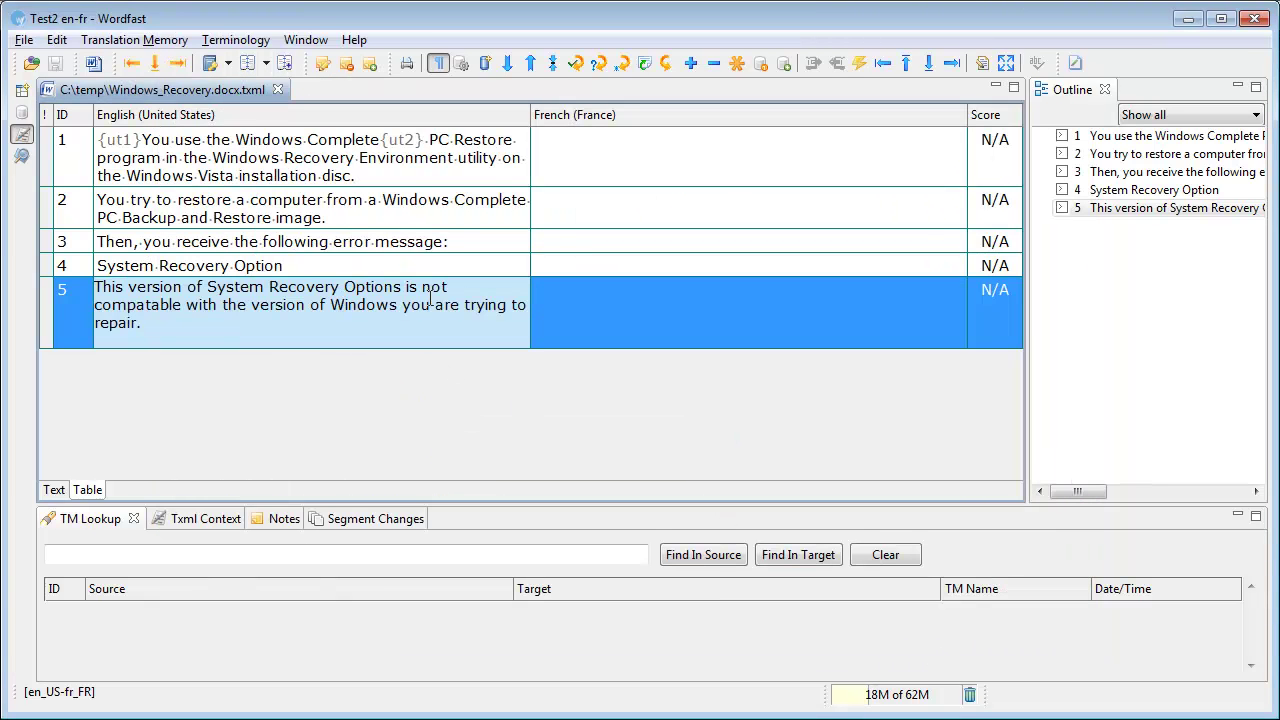
{"action": "key", "text": "alt+F2"}
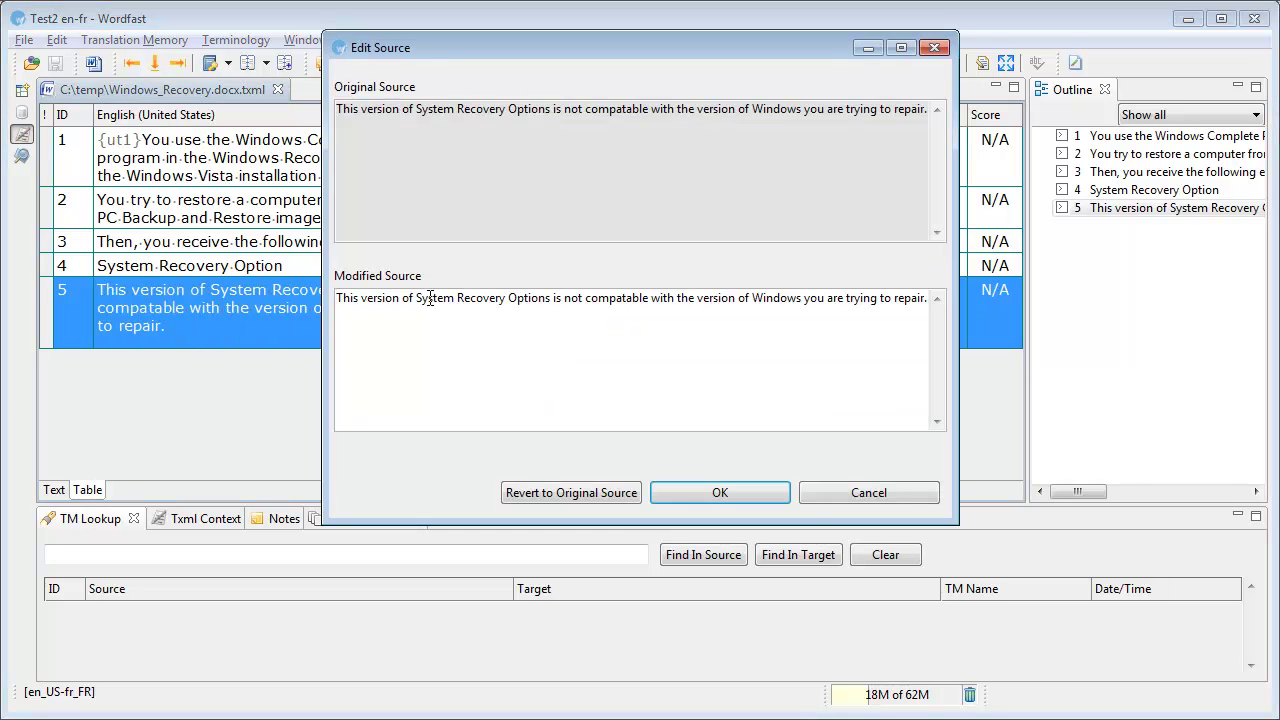
{"action": "left_click", "coordinate": [739, 300]}
{"action": "key", "text": "Left"}
{"action": "key", "text": "Left"}
{"action": "key", "text": "Left"}
{"action": "key", "text": "Left"}
{"action": "key", "text": "Left"}
{"action": "key", "text": "Left"}
{"action": "key", "text": "Left"}
{"action": "key", "text": "Left"}
{"action": "key", "text": "Left"}
{"action": "key", "text": "Left"}
{"action": "key", "text": "Left"}
{"action": "key", "text": "Left"}
{"action": "key", "text": "Left"}
{"action": "key", "text": "Left"}
{"action": "key", "text": "Left"}
{"action": "key", "text": "BackSpace"}
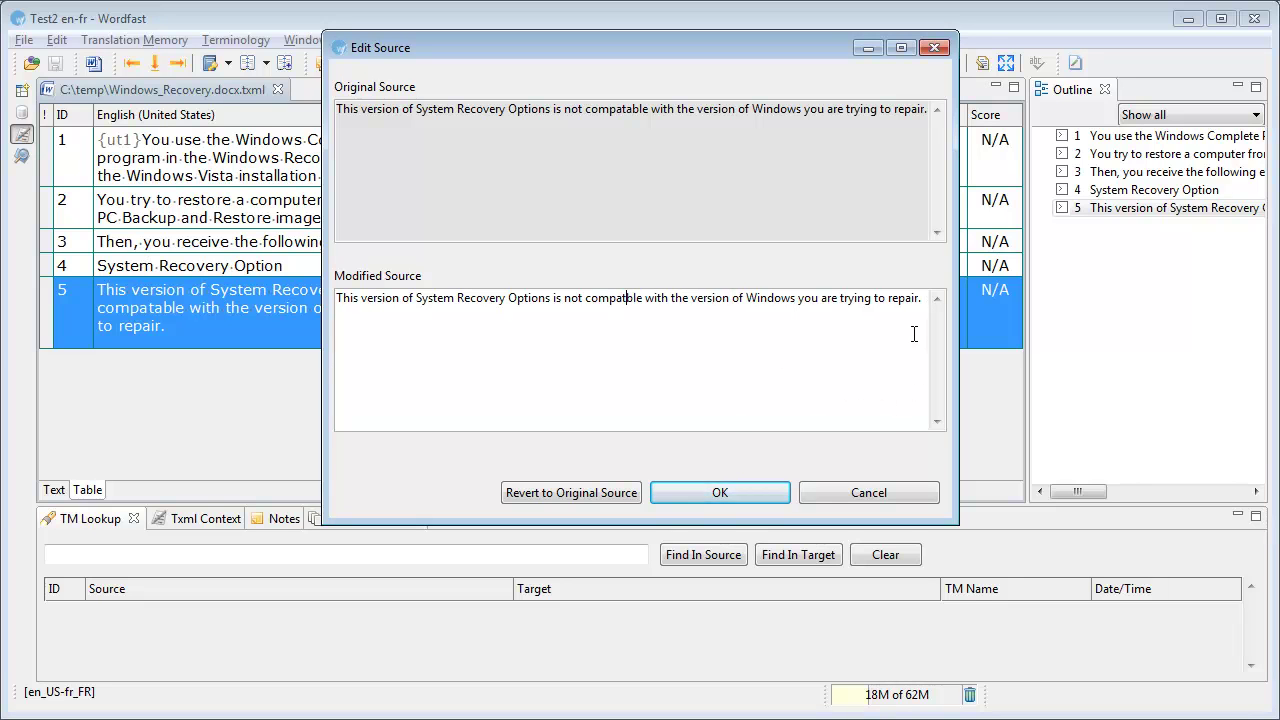
{"action": "type", "text": "i"}
{"action": "left_click", "coordinate": [780, 495]}
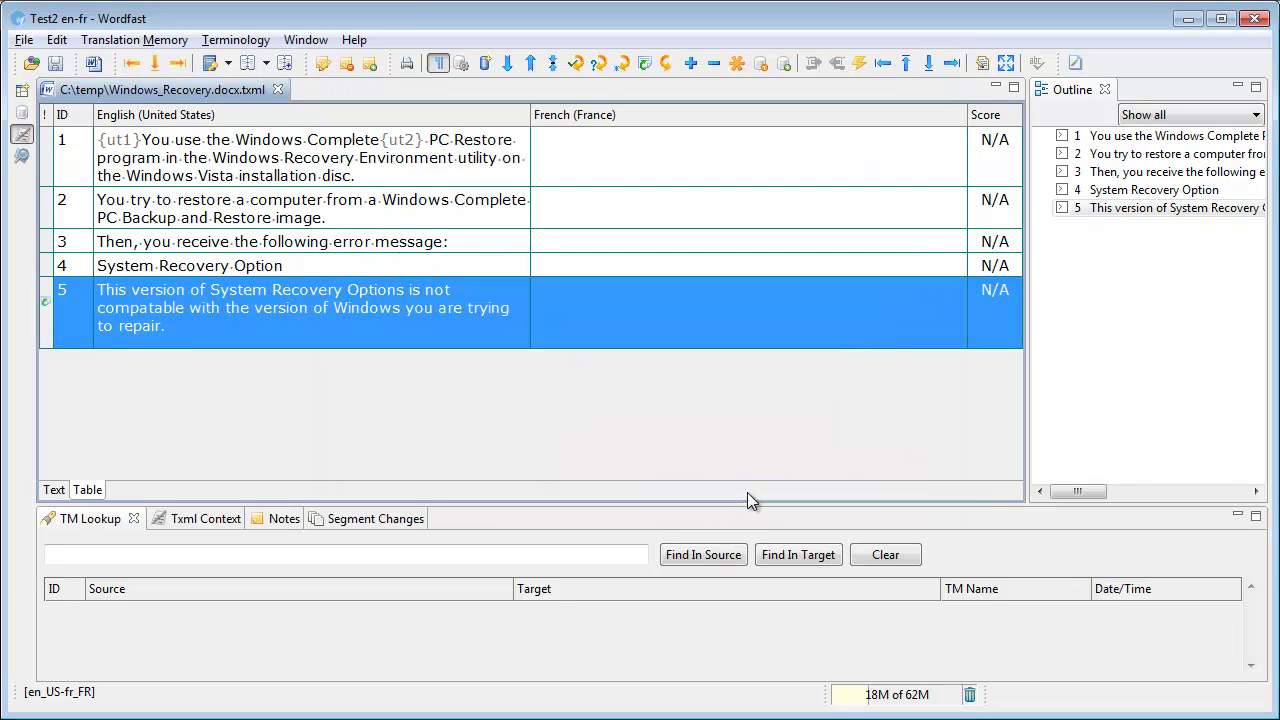
- Open the source of segment 1 for editing, examine how the {ut1} and {ut2} tags are handled, and cancel
{"action": "left_click", "coordinate": [430, 138]}
{"action": "left_click", "coordinate": [430, 140]}
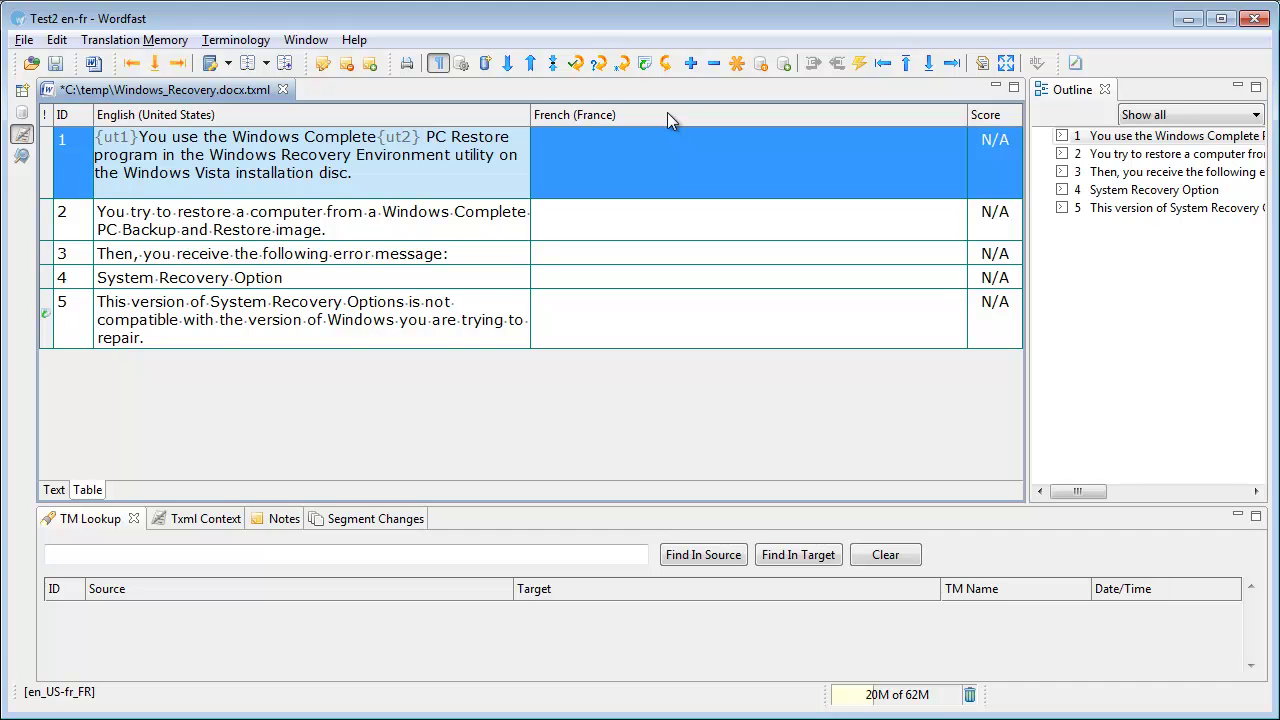
{"action": "key", "text": "alt+F2"}
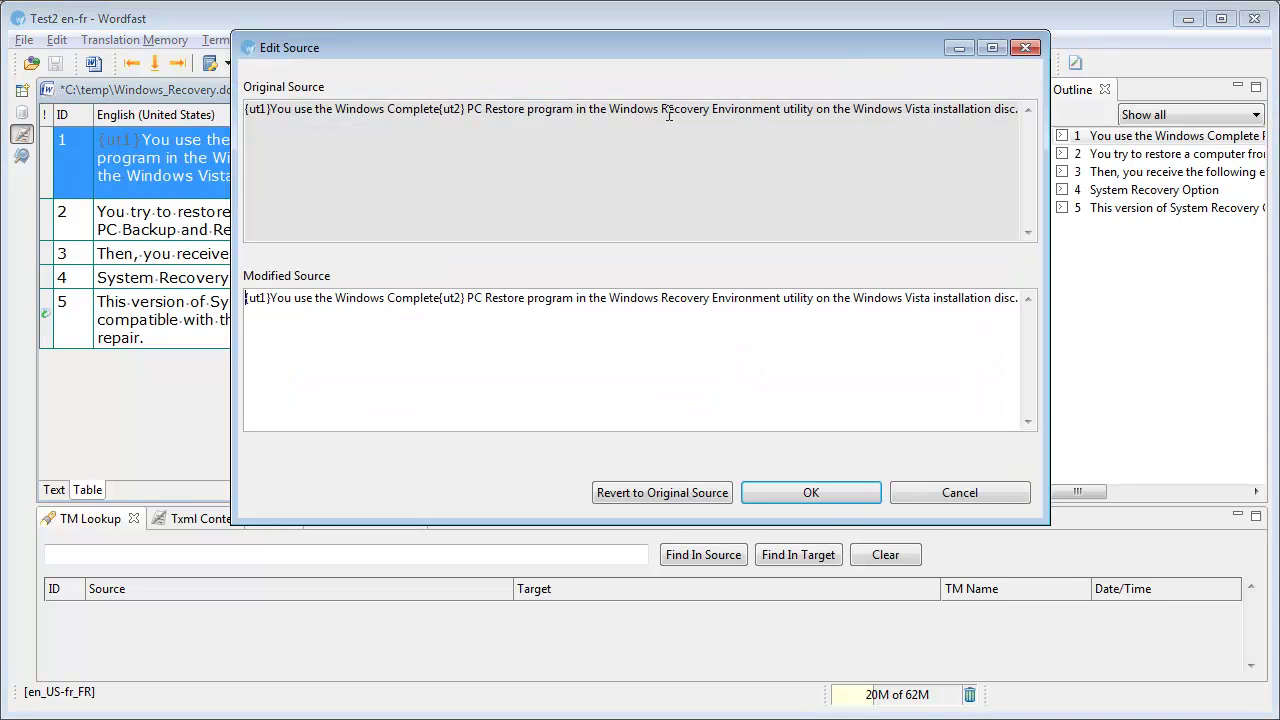
{"action": "left_click", "coordinate": [465, 298]}
{"action": "left_click", "coordinate": [966, 495]}
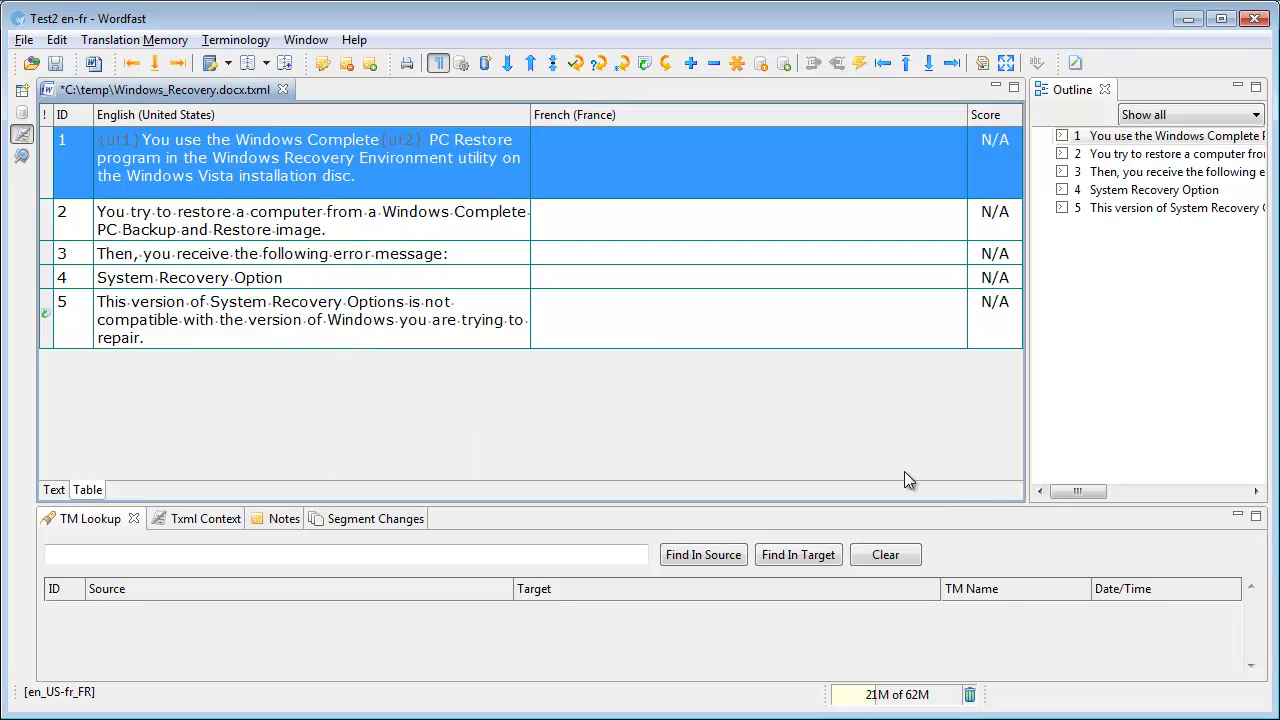
- Go to the empty French target cell of segment 3
{"action": "left_click", "coordinate": [419, 149]}
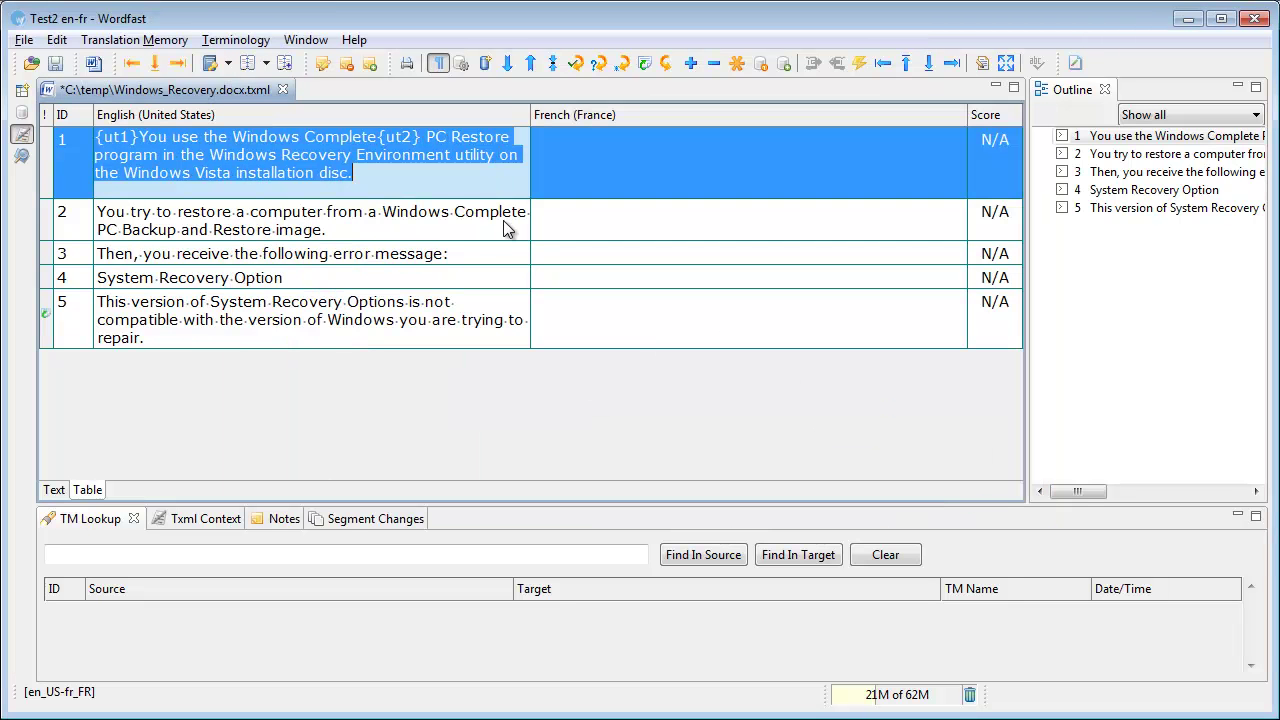
{"action": "left_click", "coordinate": [553, 245]}
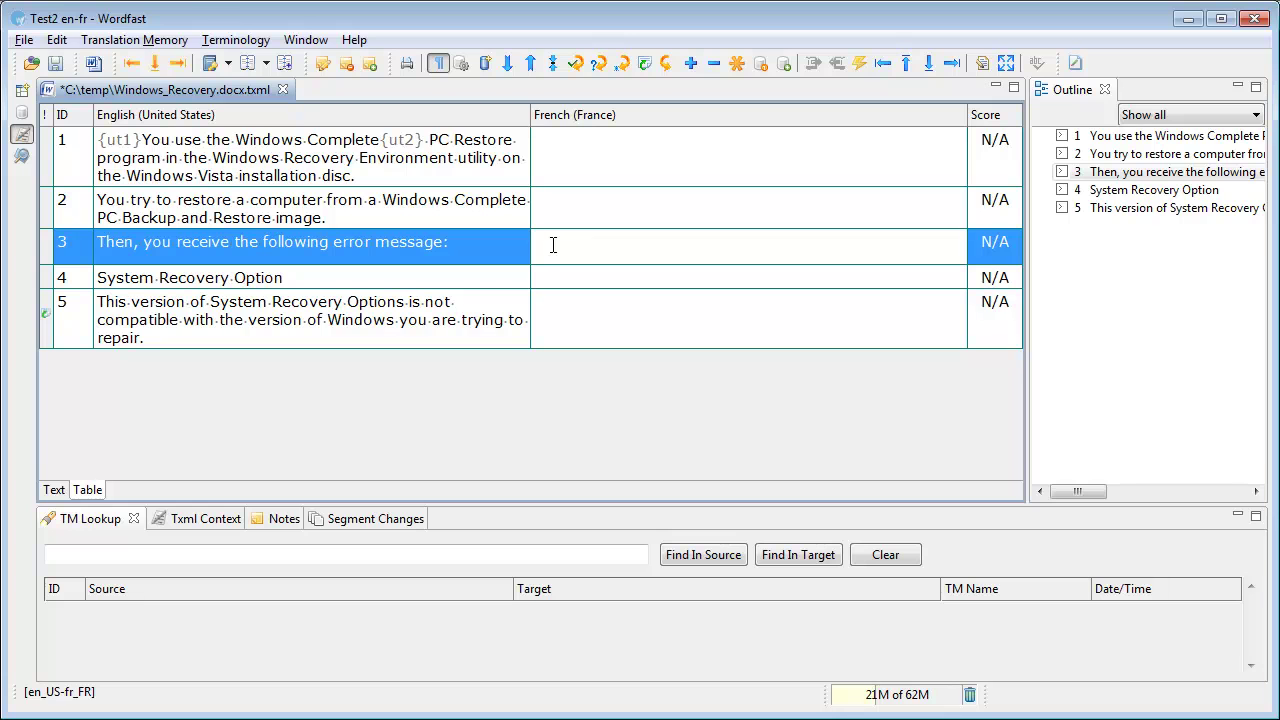